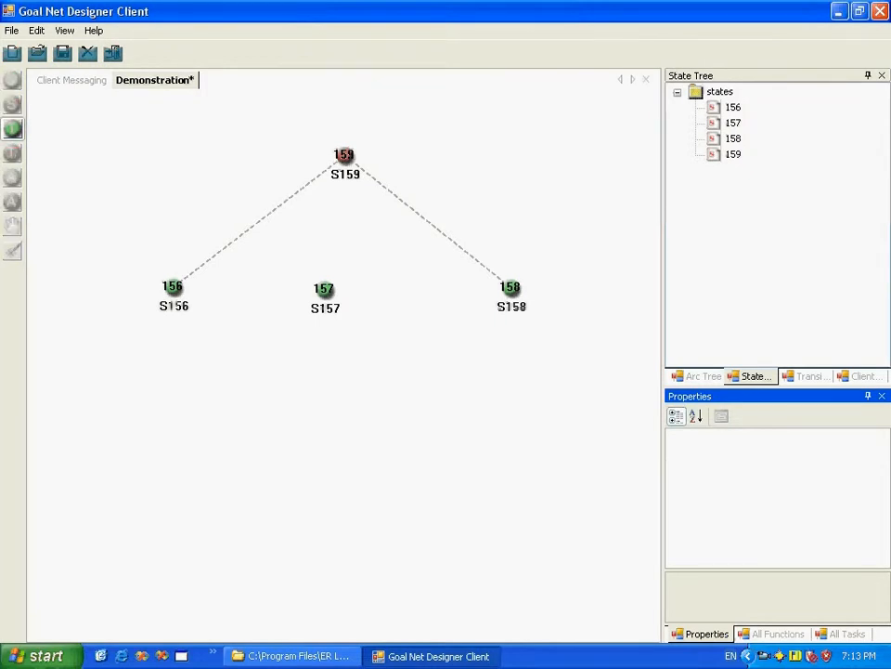
Step: Place two simple transitions below the state row, one between S156 and S157 and one between S157 and S158
left_click(252, 331)
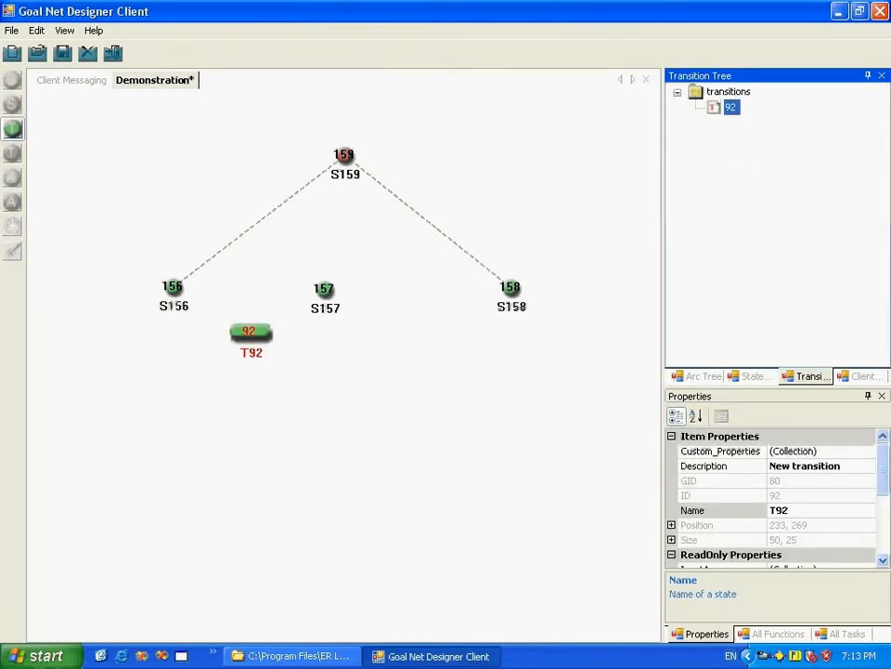
left_click(447, 334)
left_click(12, 129)
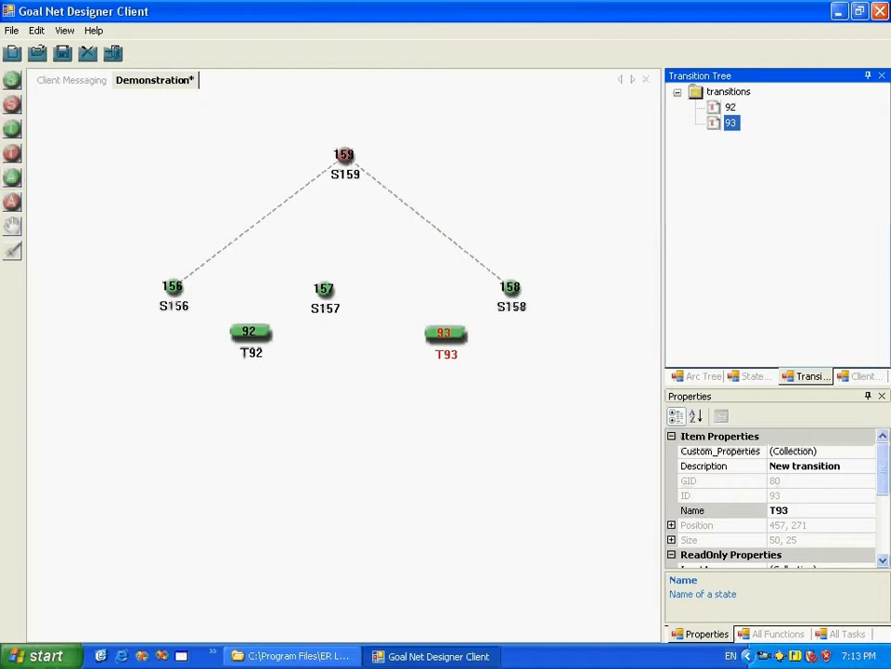
Step: Draw arcs from state S156 to transition T92 and from T92 to state S157
left_click(12, 176)
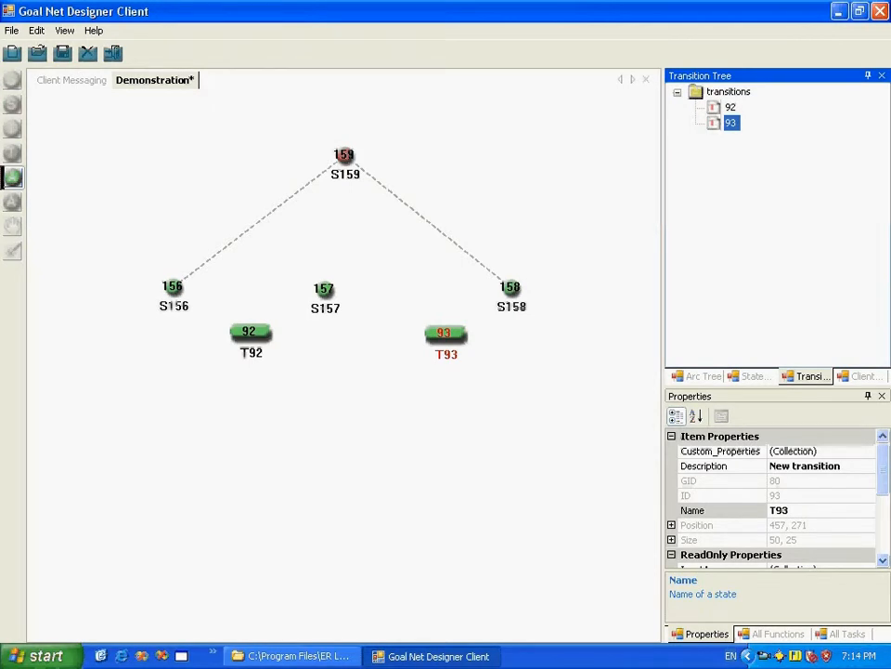
left_click(173, 287)
left_click(251, 331)
left_click(324, 288)
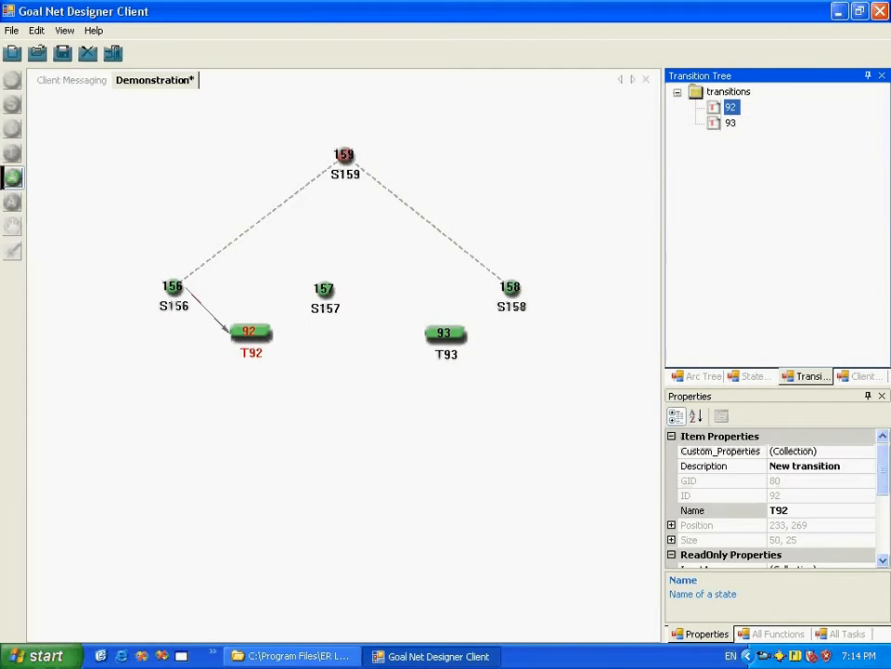
left_click(324, 289)
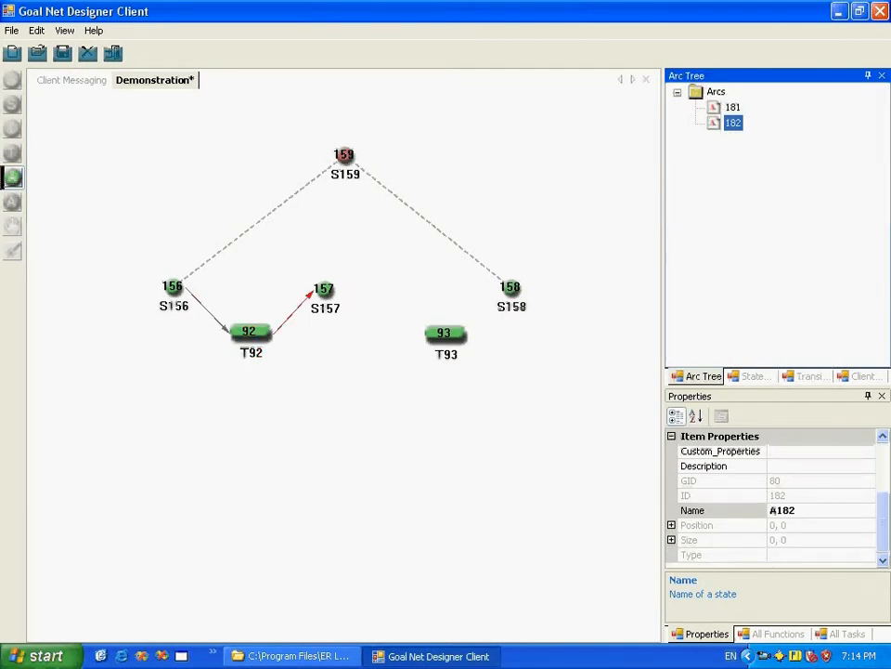
Step: Draw arcs from state S157 to transition T93 and from T93 to state S158, and leave the arc tool
left_click(445, 333)
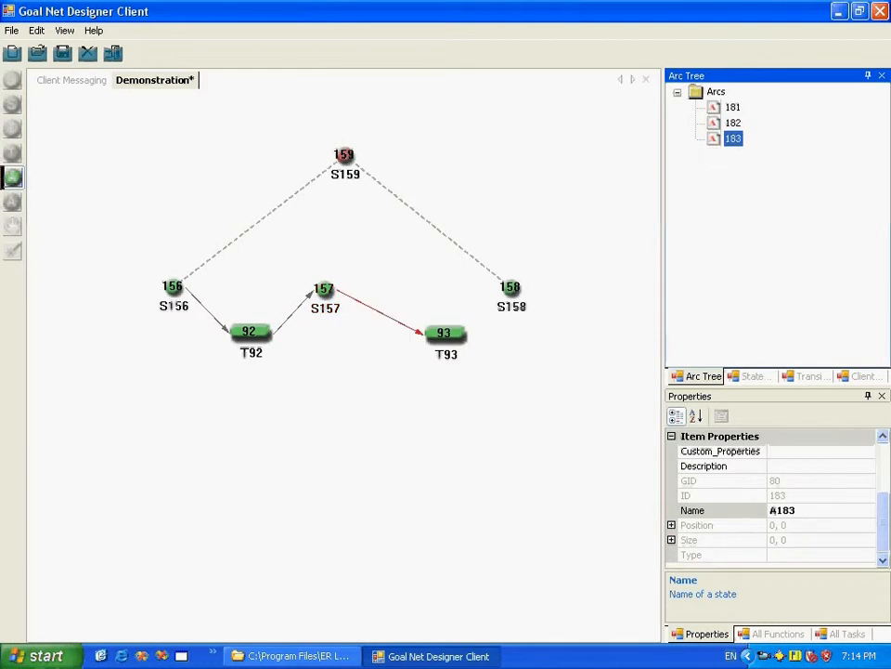
left_click(445, 332)
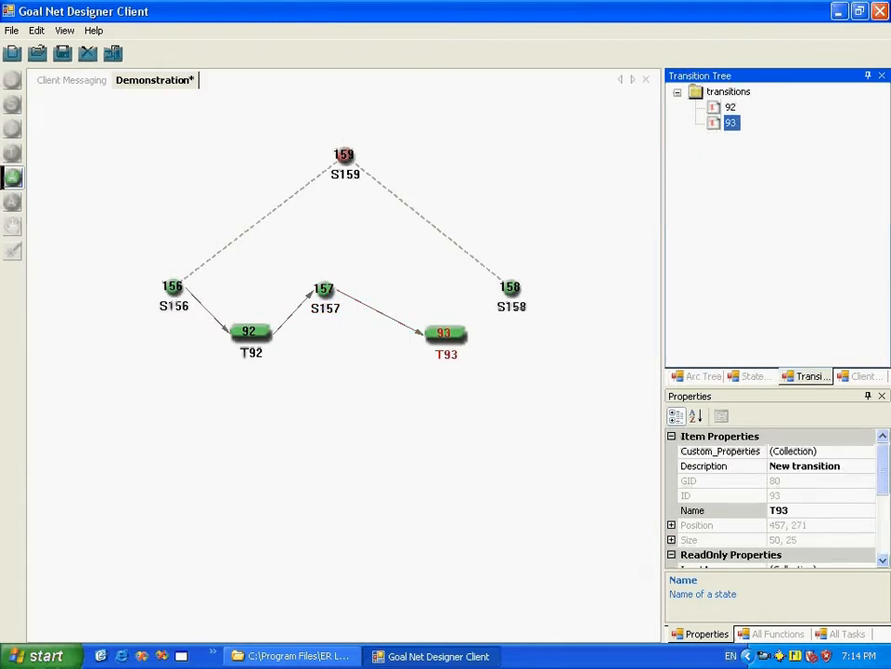
left_click(509, 287)
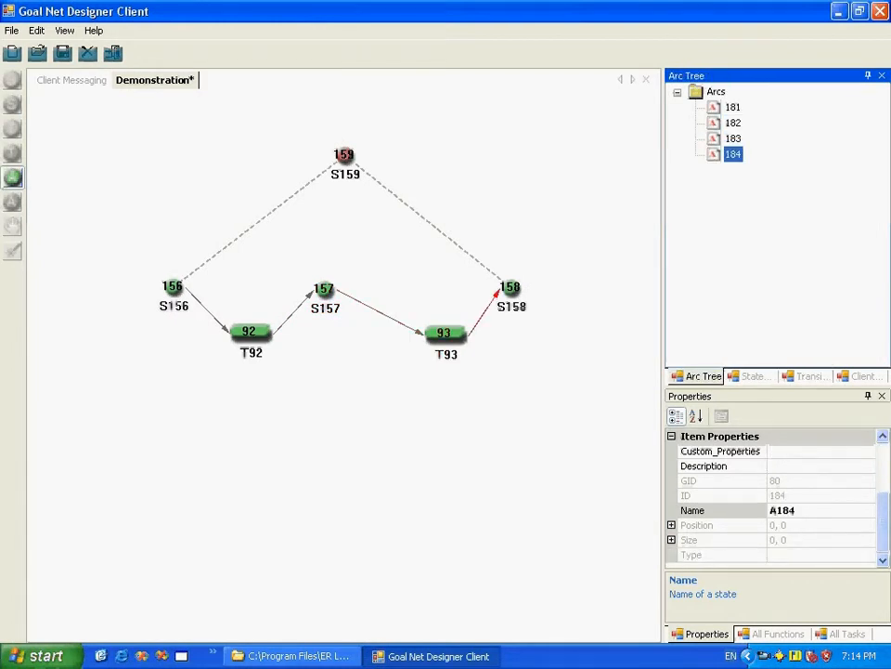
left_click(12, 177)
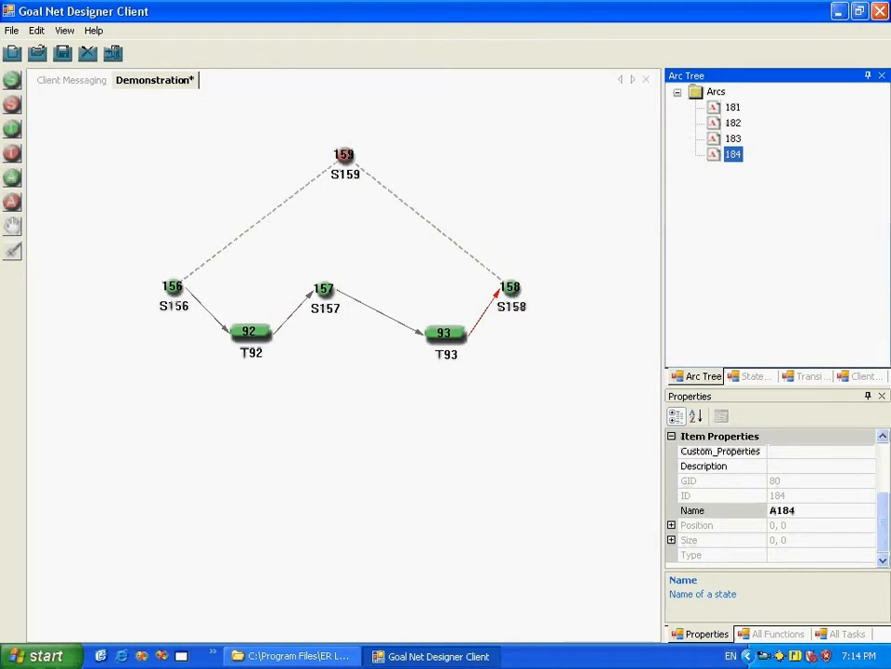
left_click(334, 417)
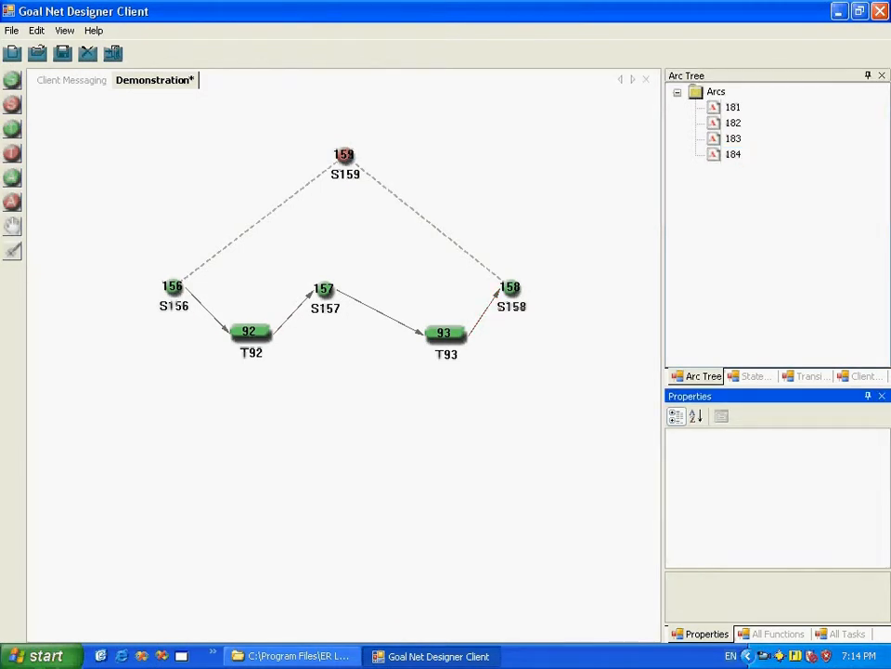
Step: Spread out the states by moving S156 and S158 outward, S157 midway between the transitions, and S159 slightly lower
left_click(13, 226)
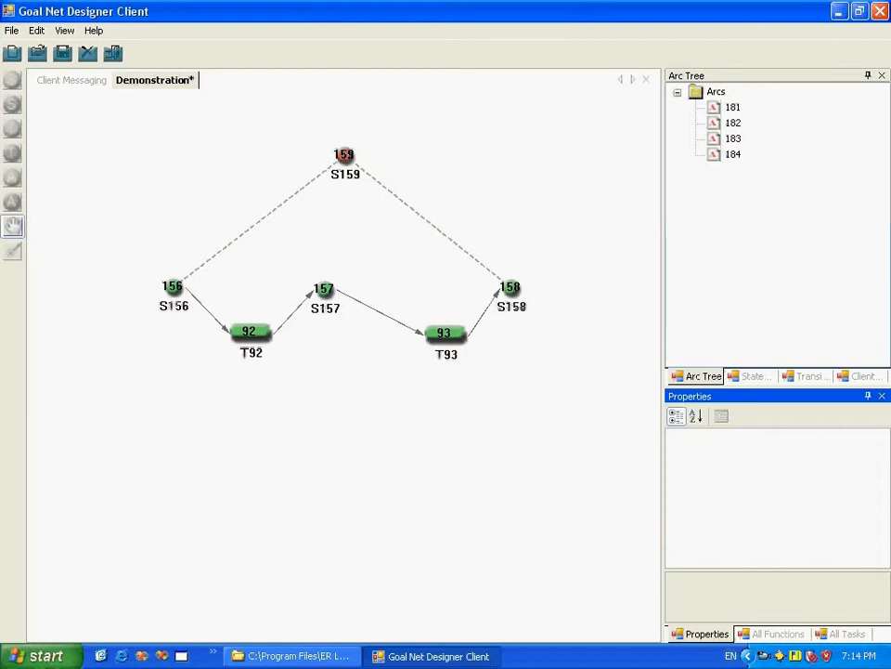
left_click_drag(323, 289, 343, 288)
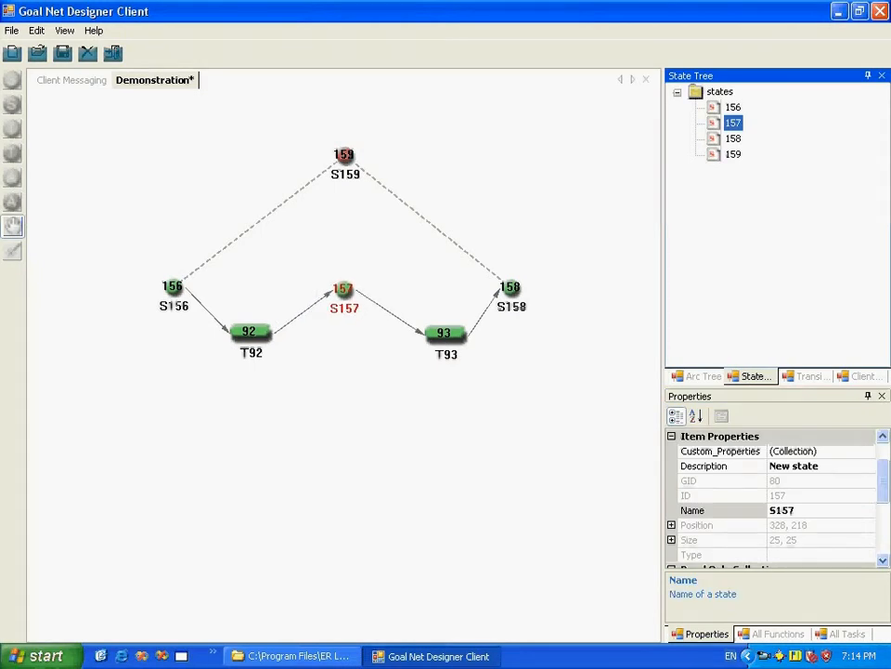
left_click_drag(173, 286, 139, 285)
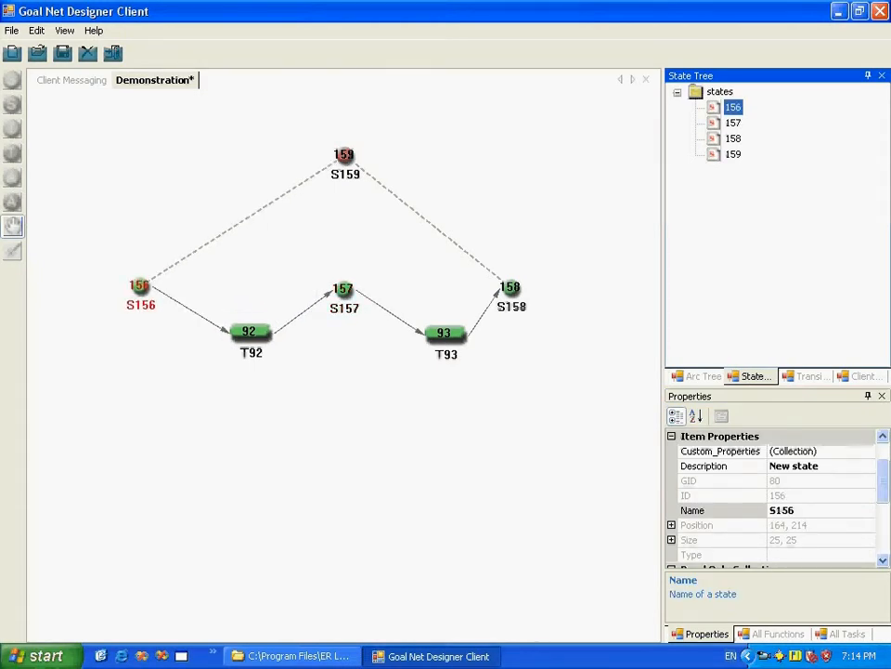
left_click_drag(344, 154, 337, 184)
left_click_drag(511, 287, 543, 277)
Step: Align transitions T92 and T93 with states S157 and S158 in one straight horizontal row with S156
left_click_drag(248, 332, 242, 284)
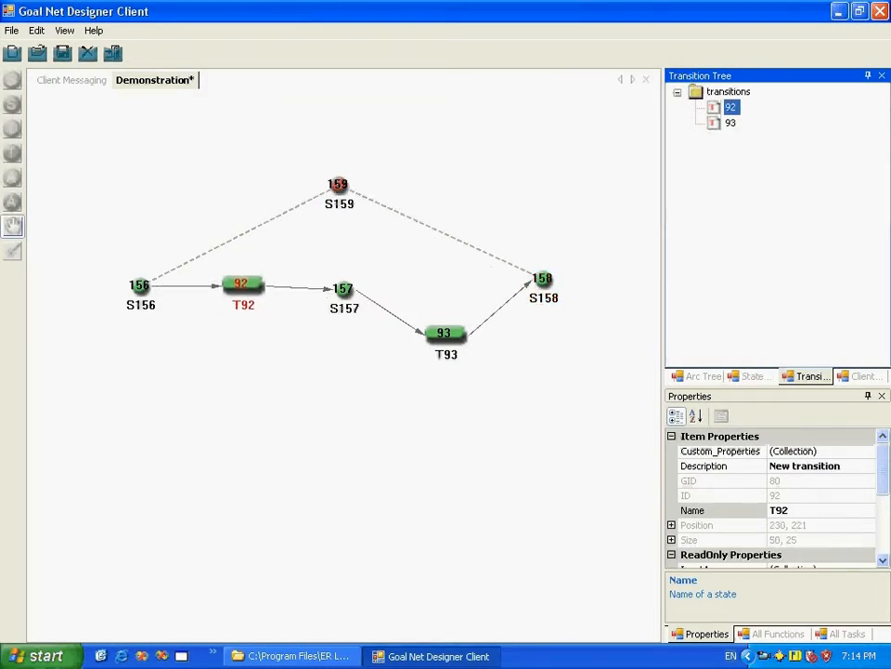
left_click_drag(342, 289, 342, 285)
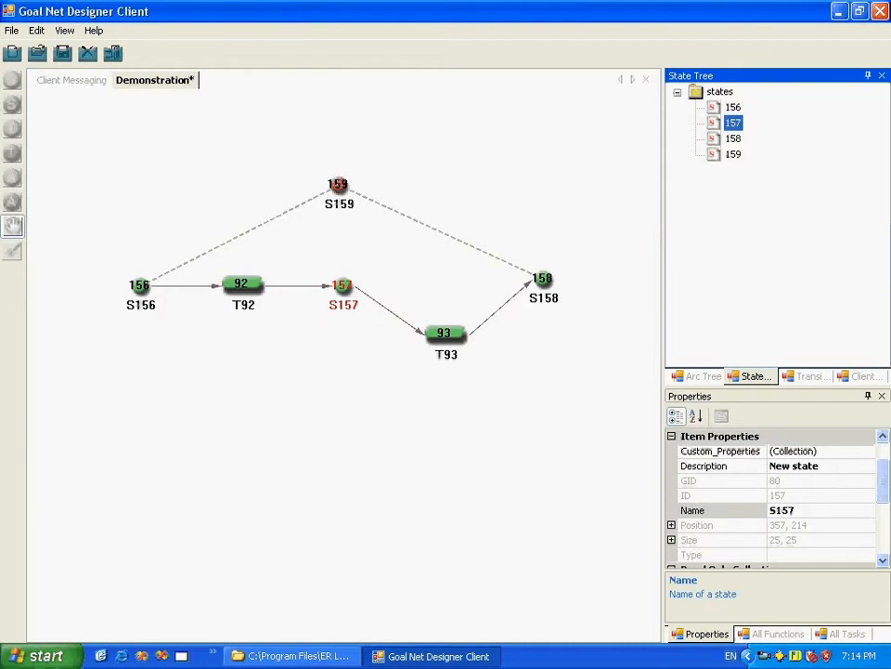
left_click_drag(445, 333, 437, 284)
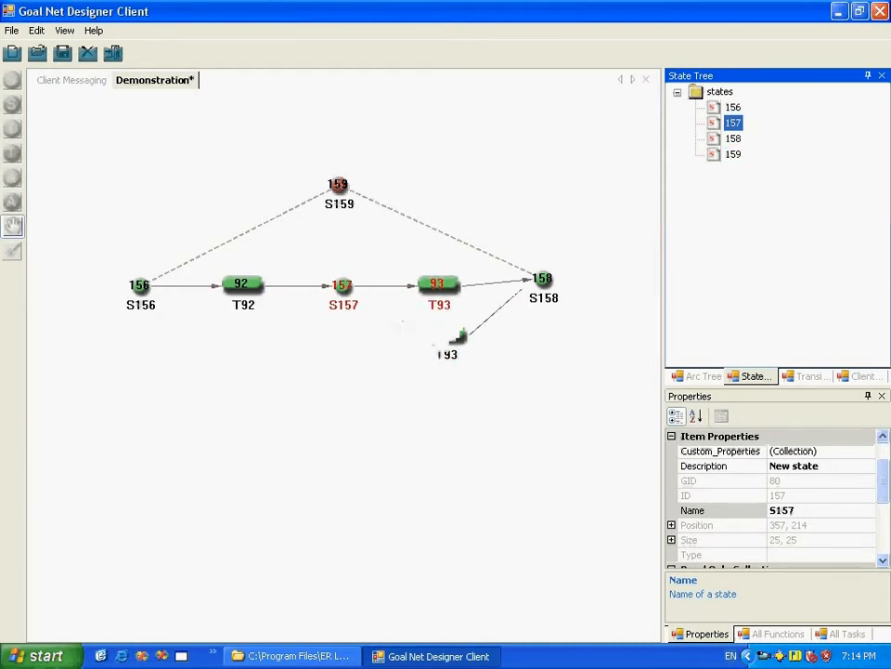
left_click_drag(543, 278, 546, 286)
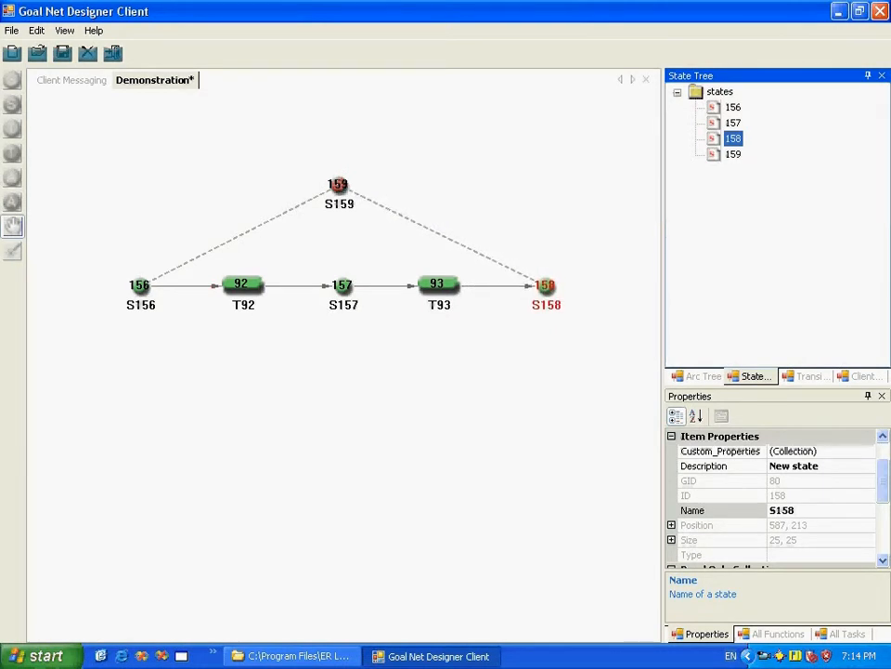
left_click(12, 227)
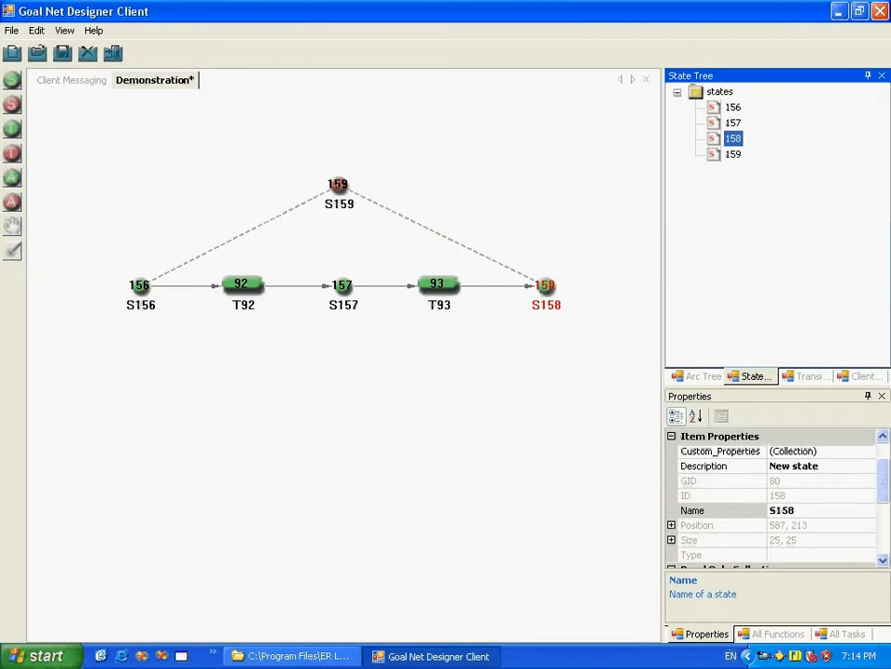
Step: Rename state S156 to Start in its properties
left_click(733, 108)
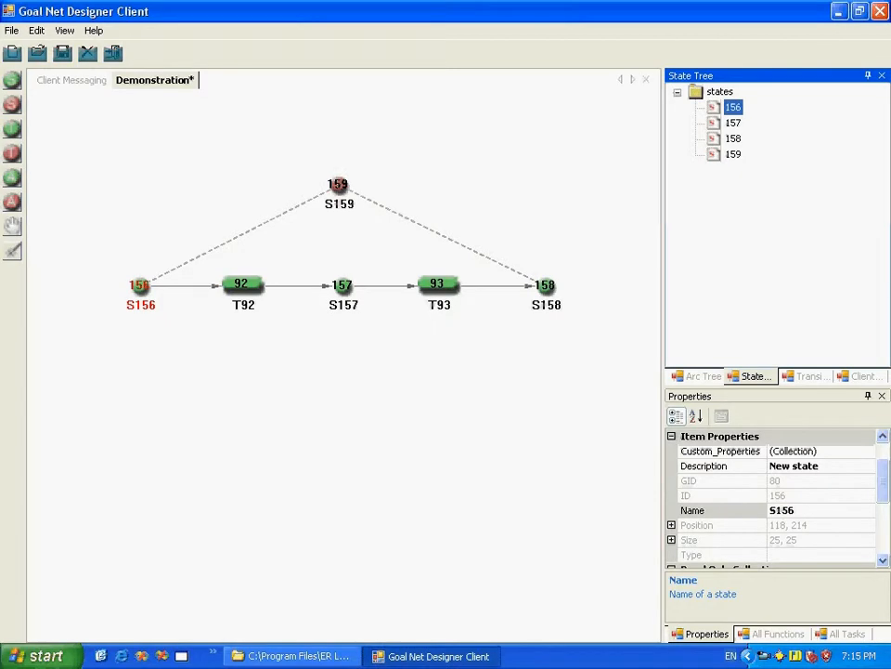
left_click_drag(778, 387, 778, 260)
left_click_drag(883, 409, 884, 370)
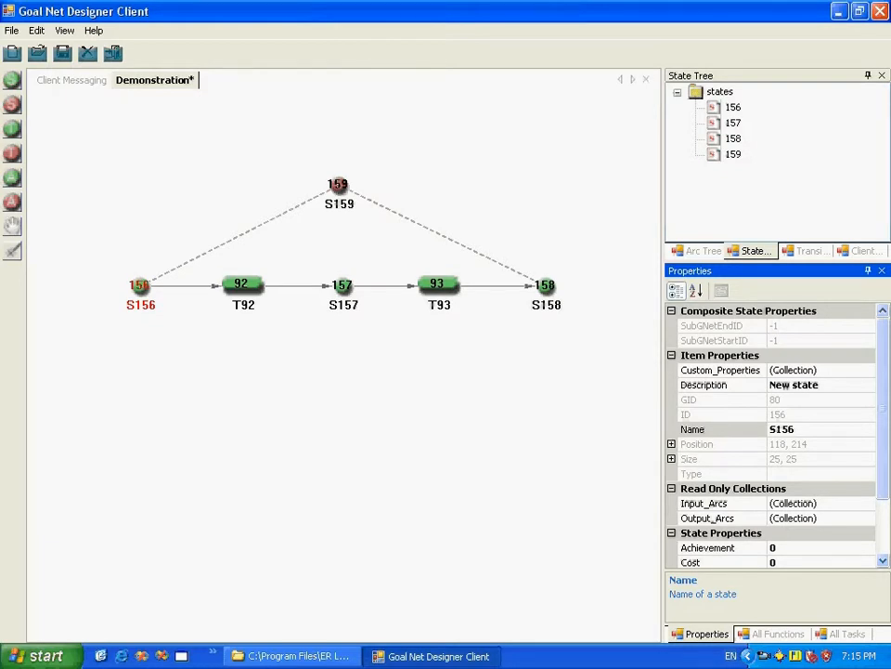
left_click_drag(803, 429, 769, 429)
key("End")
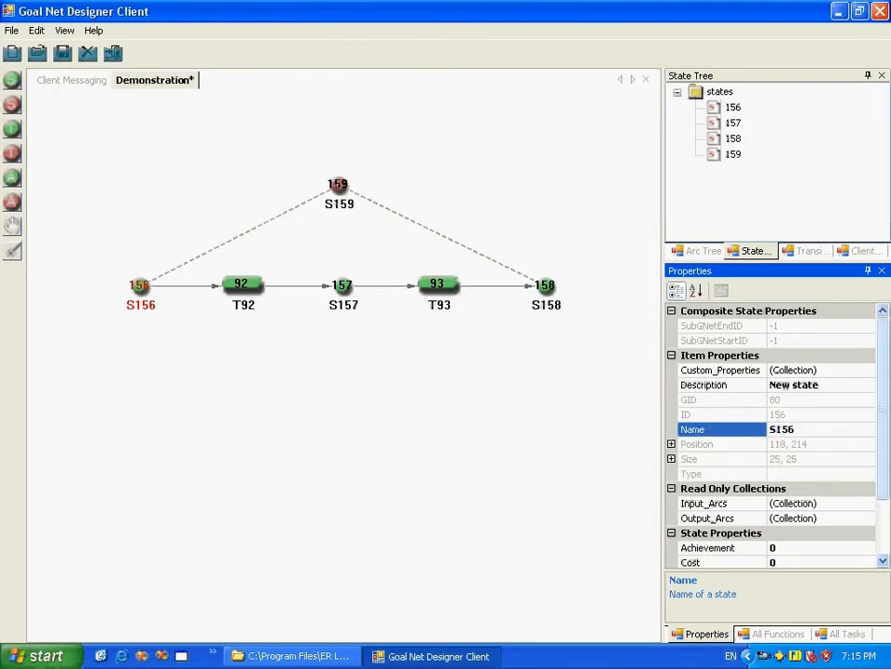
key("BackSpace")
key("BackSpace")
key("BackSpace")
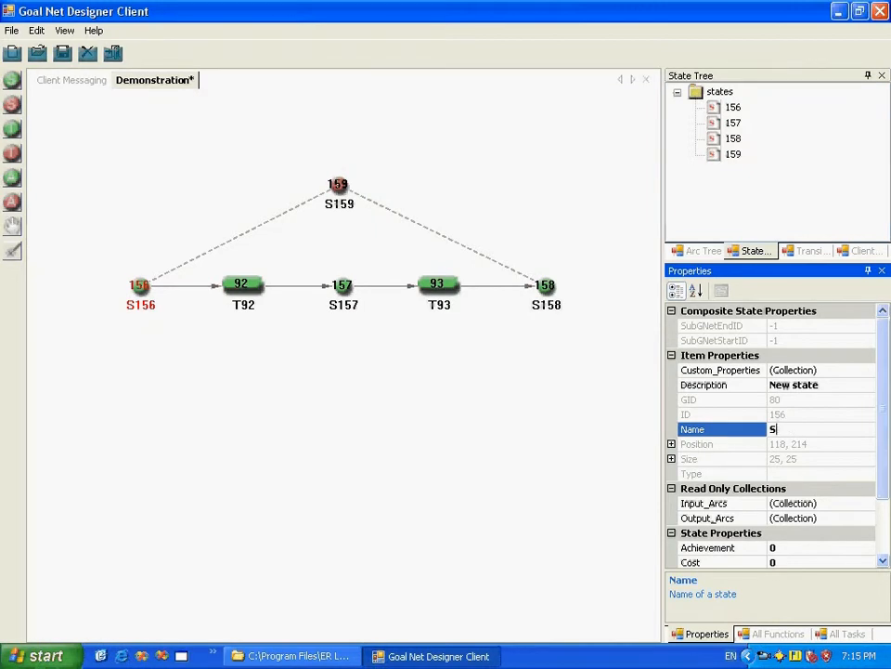
type("tart")
left_click(822, 414)
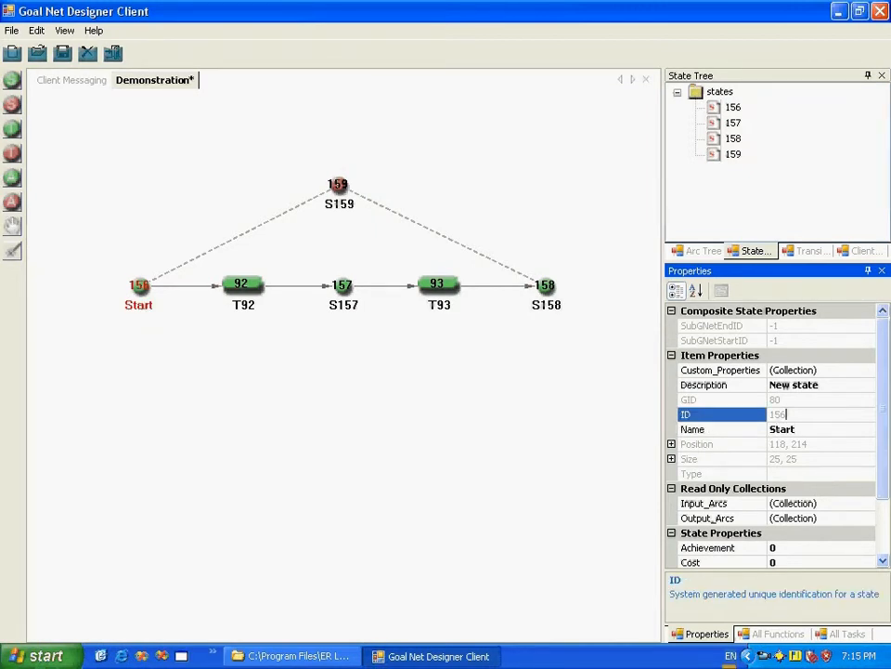
Step: Set the Start state's description to "Start State"
left_click_drag(825, 384, 779, 384)
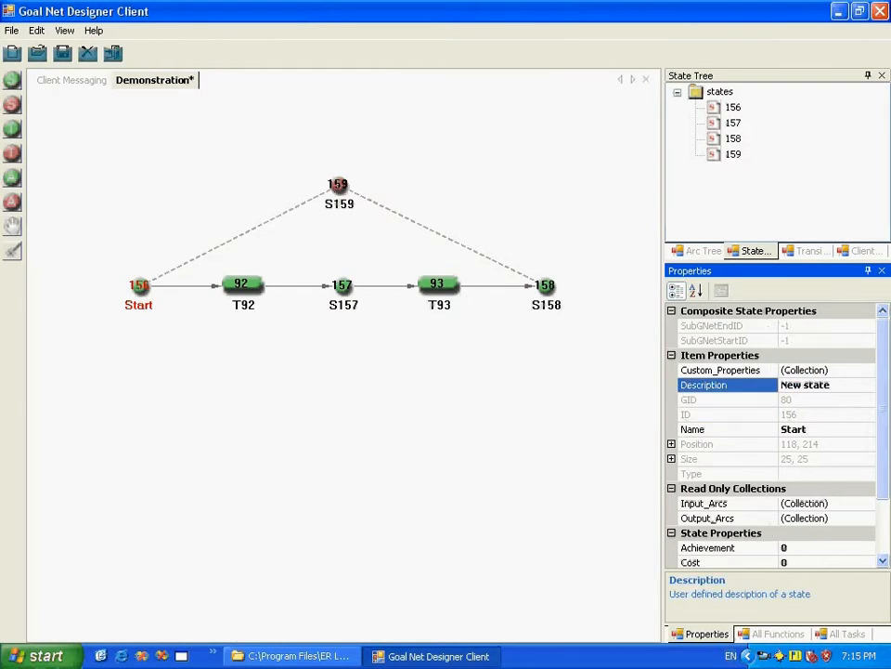
key("BackSpace")
key("BackSpace")
key("BackSpace")
key("BackSpace")
key("BackSpace")
key("BackSpace")
key("BackSpace")
key("BackSpace")
key("BackSpace")
type("Start State")
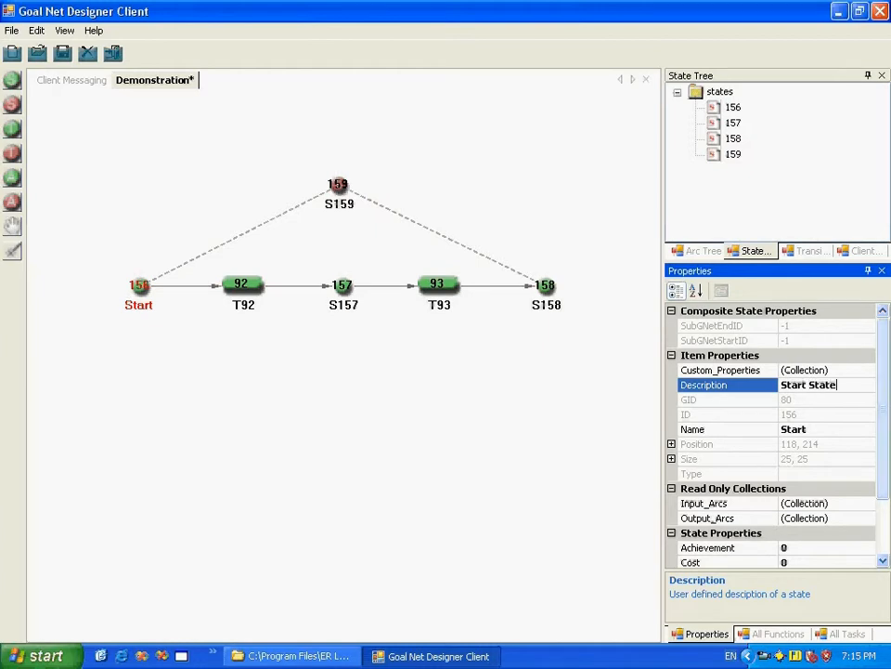
left_click(810, 399)
Step: Set the Start state's cost to 10
left_click_drag(884, 409, 883, 451)
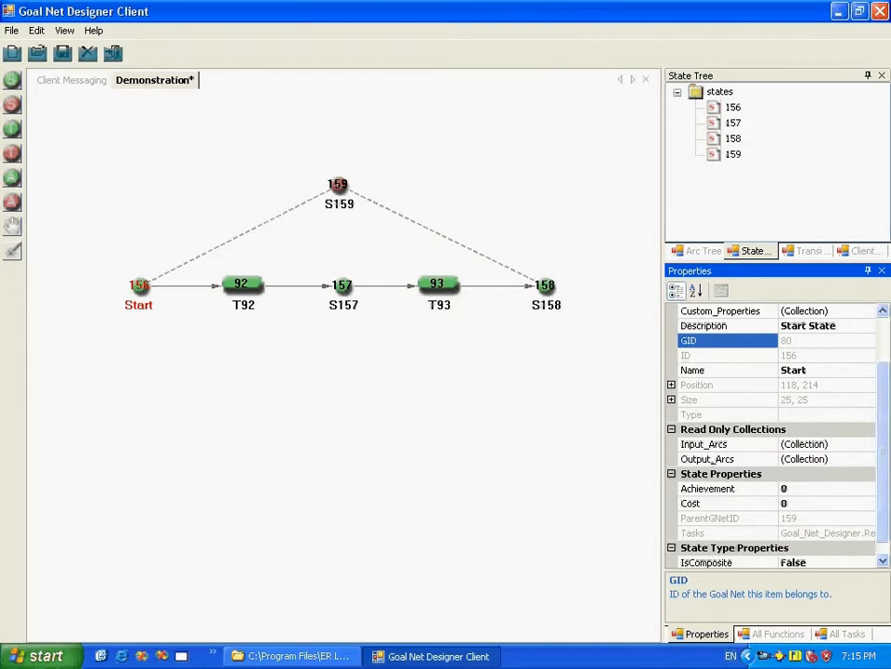
left_click(811, 399)
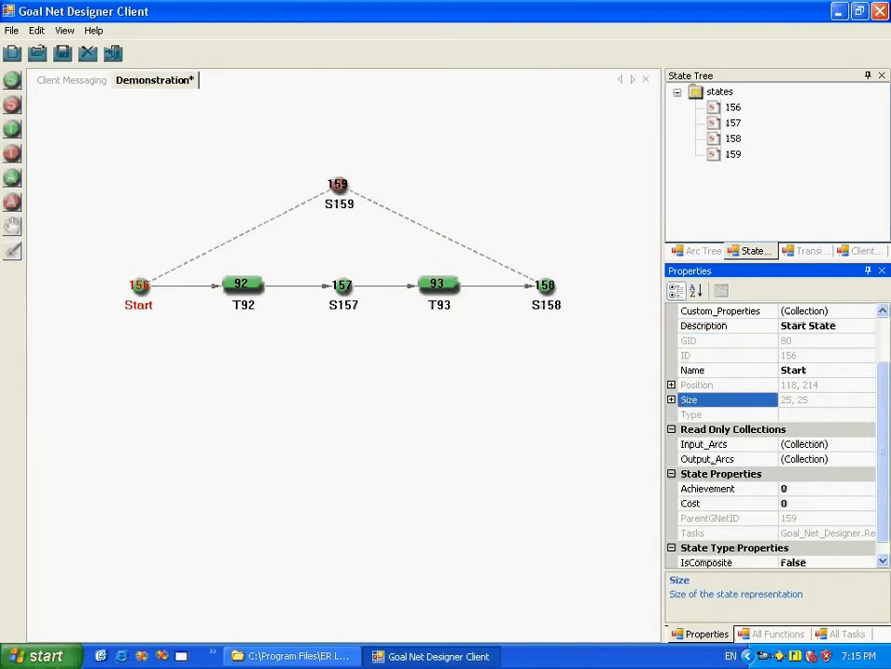
left_click_drag(810, 400, 780, 400)
left_click(814, 369)
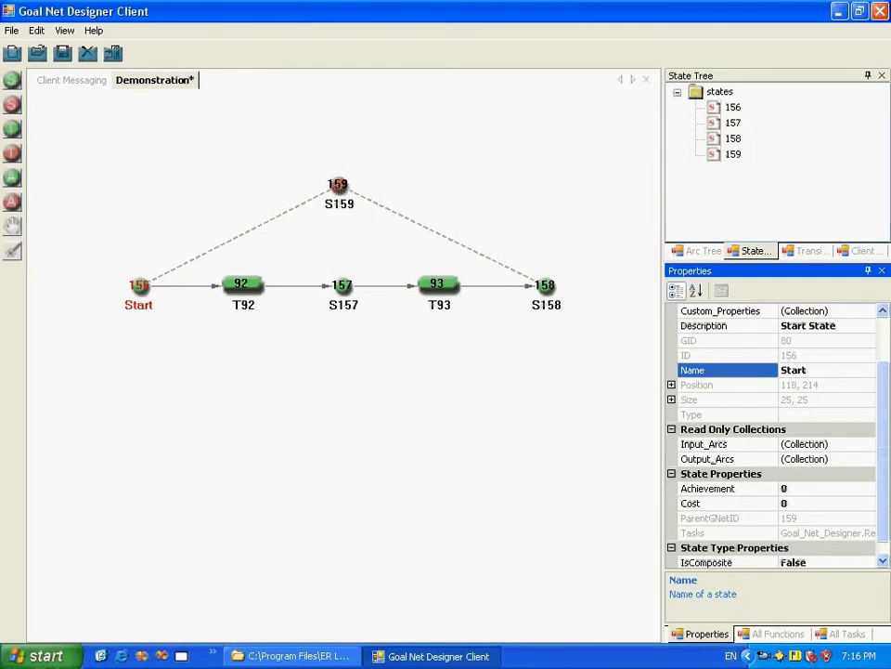
scroll(778, 437, "down", 1)
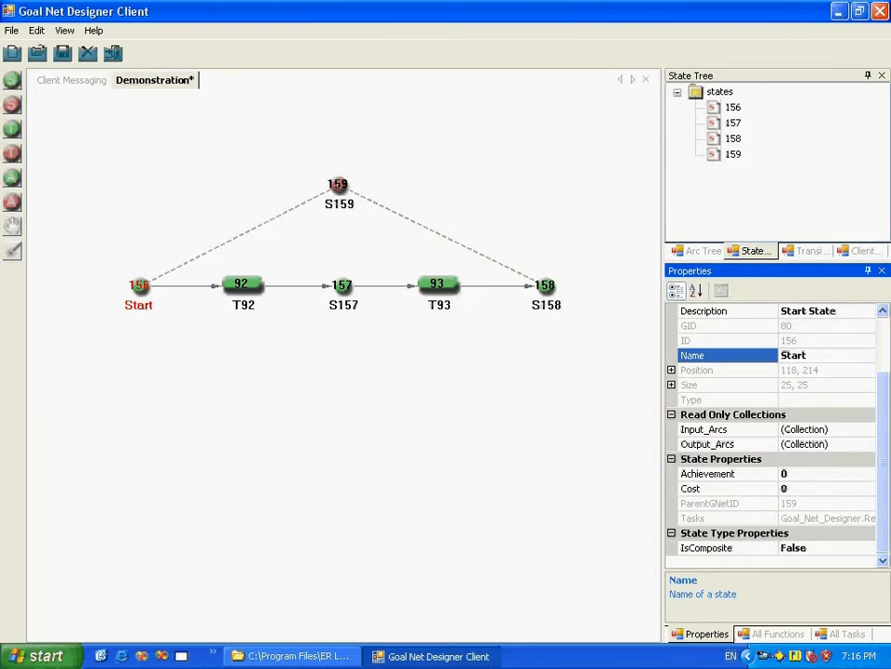
left_click(791, 489)
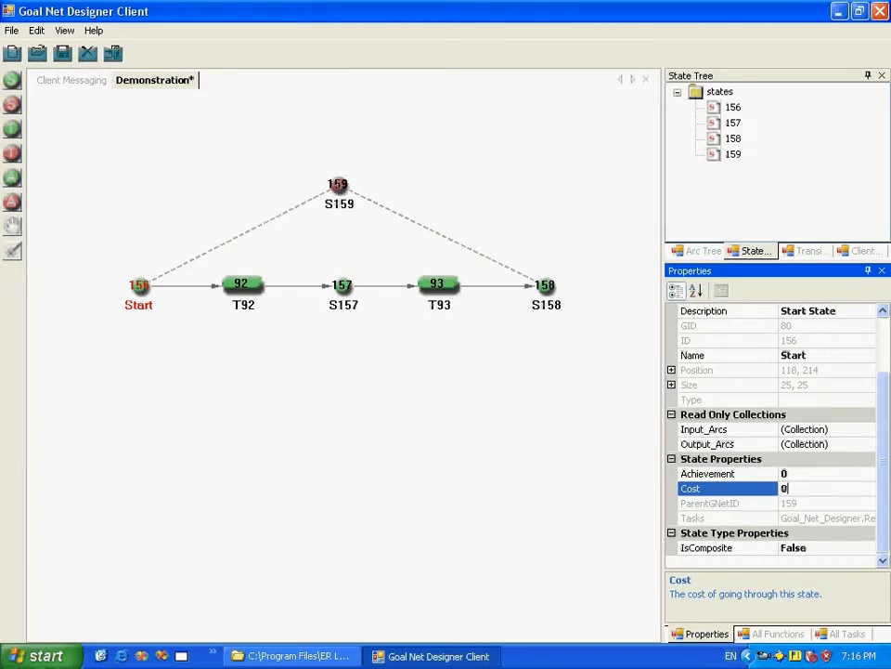
key("Left")
type("1")
left_click(587, 366)
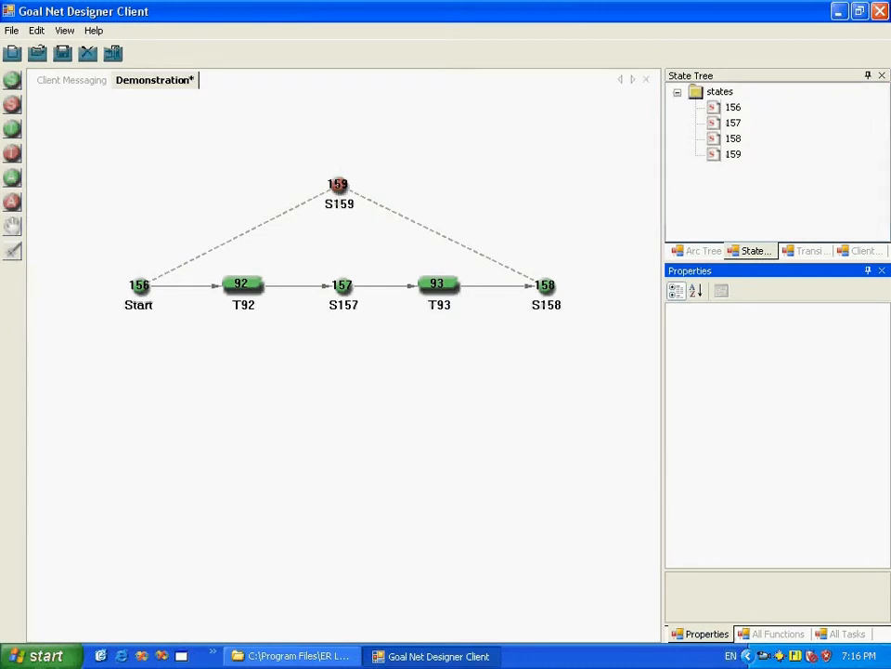
Step: Open the GoalNet properties and accept them with Best Goal Selection as the goal selection type
left_click(36, 30)
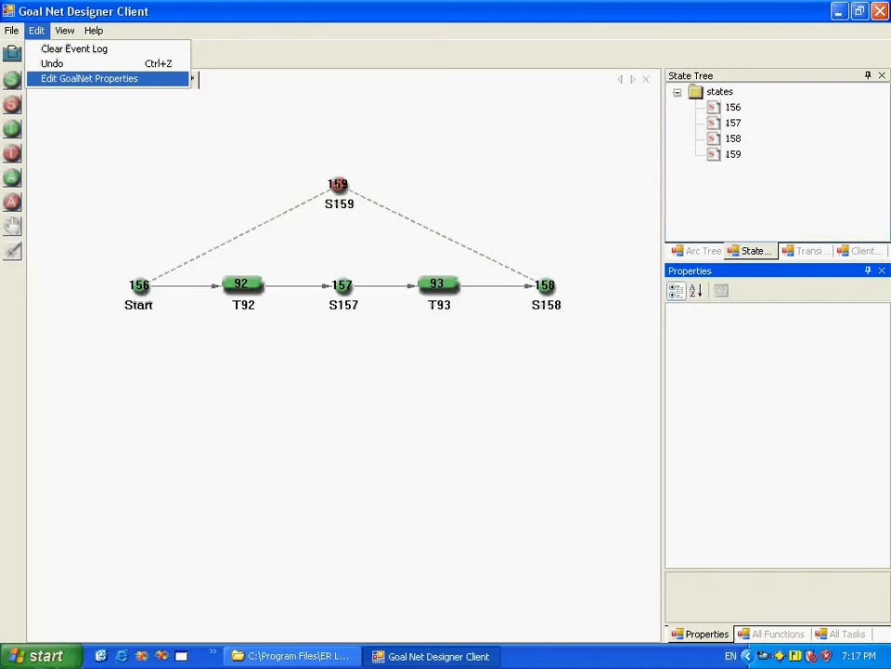
left_click(89, 78)
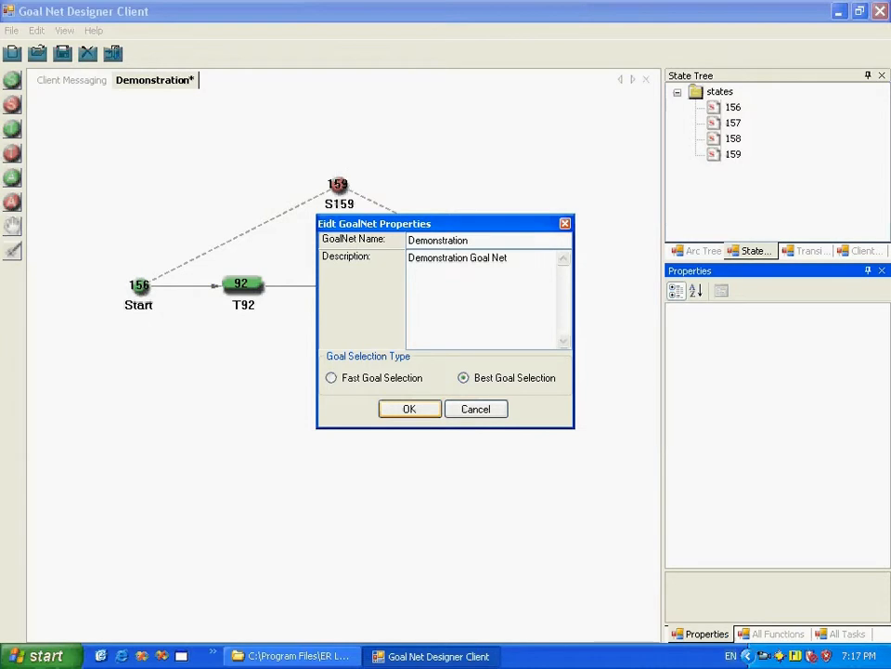
key("Return")
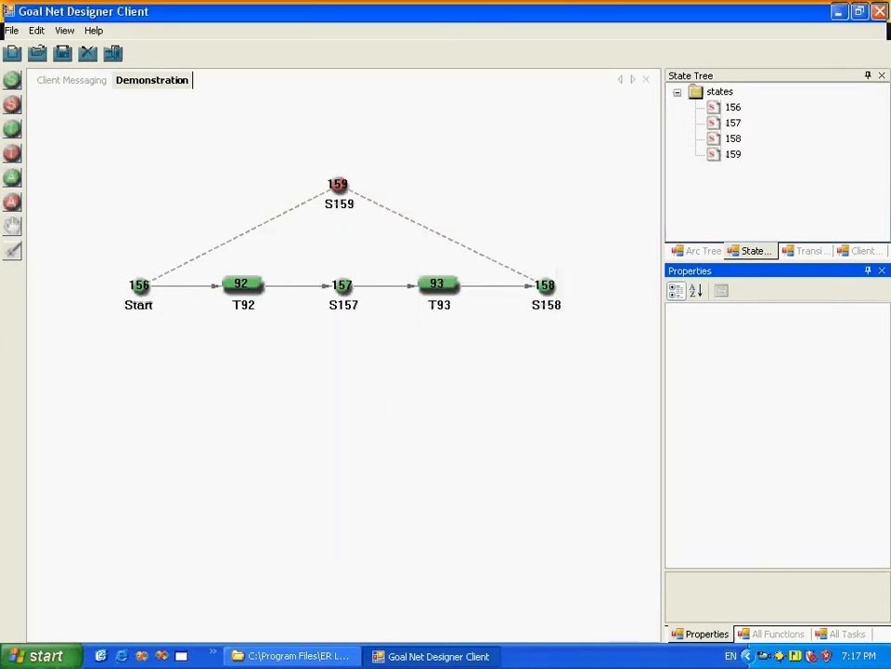
Step: Rename transition T92 to Transition1 in its properties
left_click(806, 251)
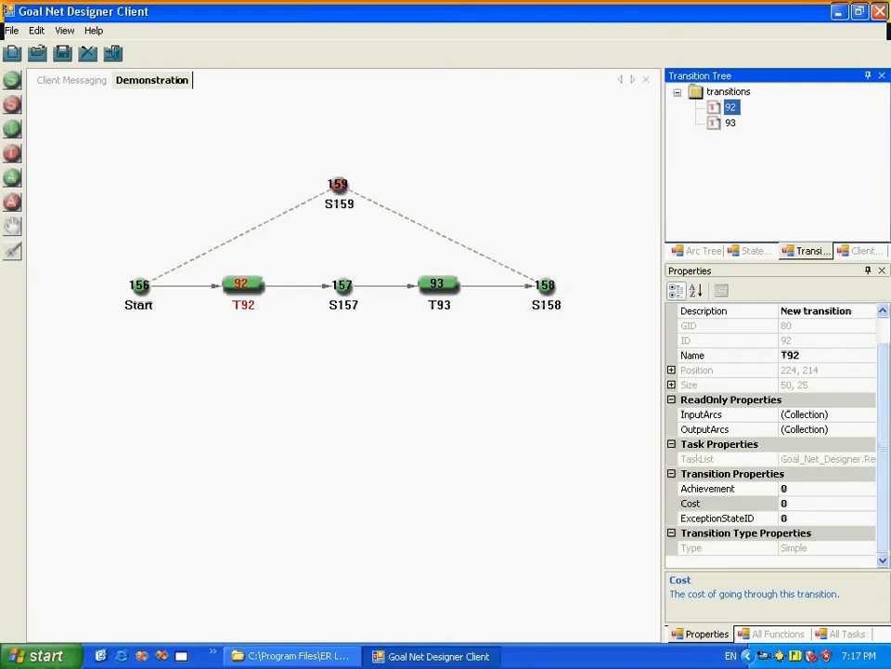
left_click_drag(883, 436, 883, 409)
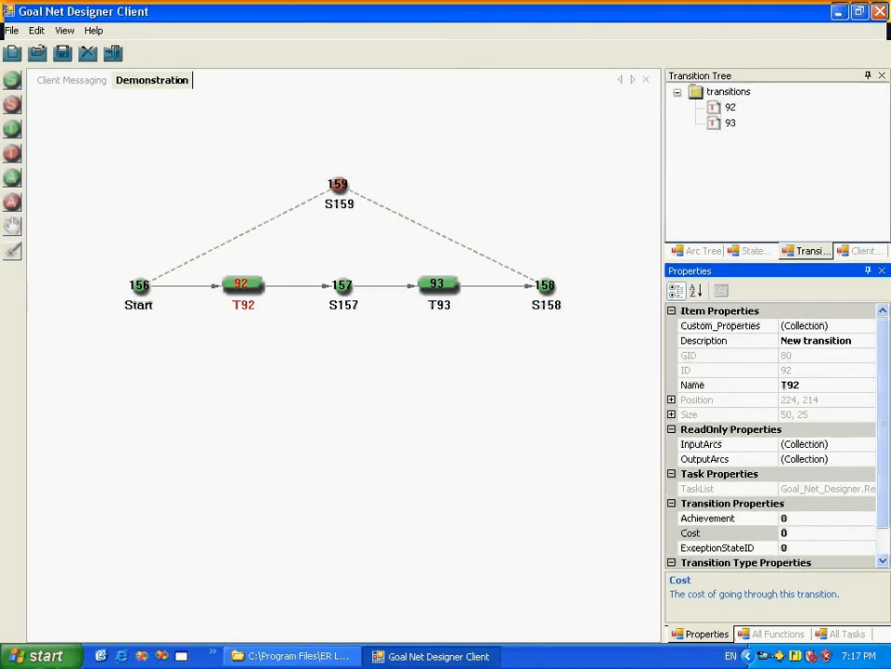
double_click(784, 384)
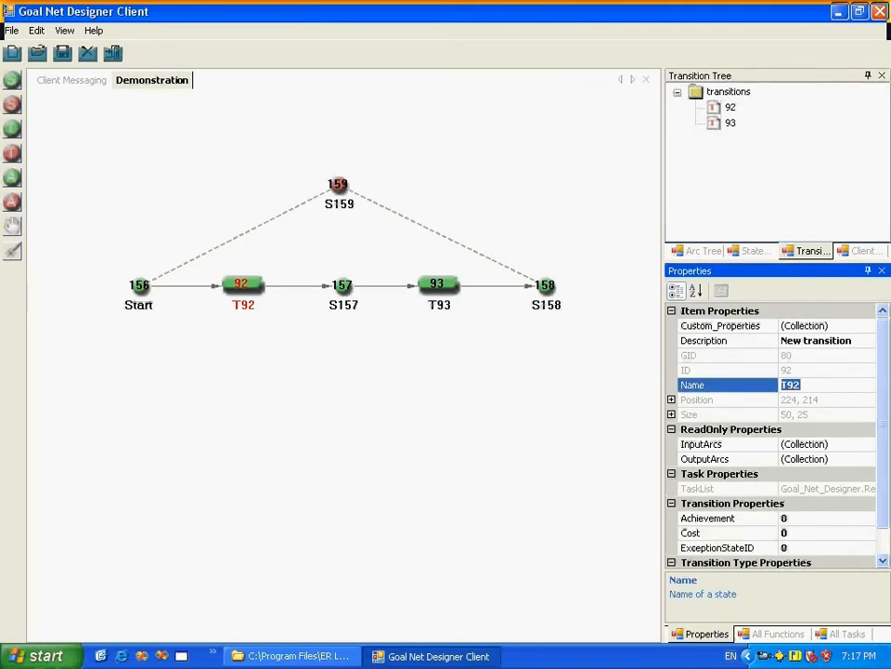
type("Transition1")
key("Return")
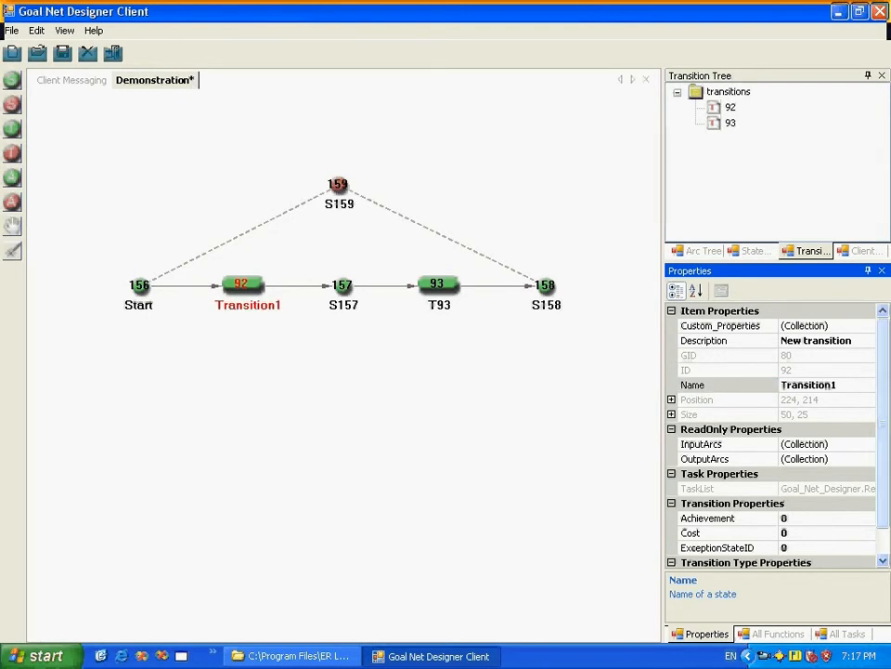
Step: Examine Transition1's properties, including its lists of input arcs and output arcs
scroll(771, 437, "down", 1)
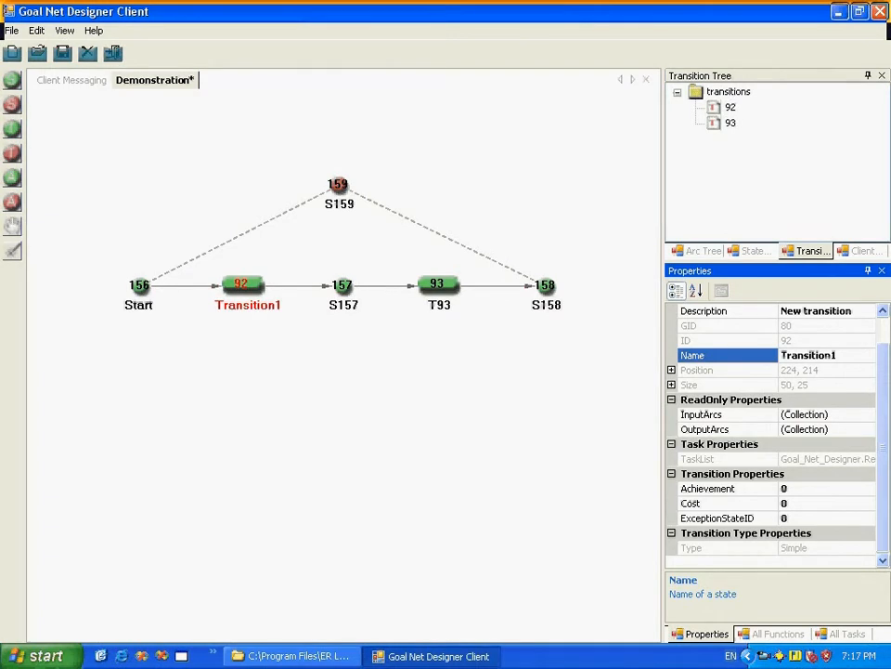
scroll(771, 437, "up", 1)
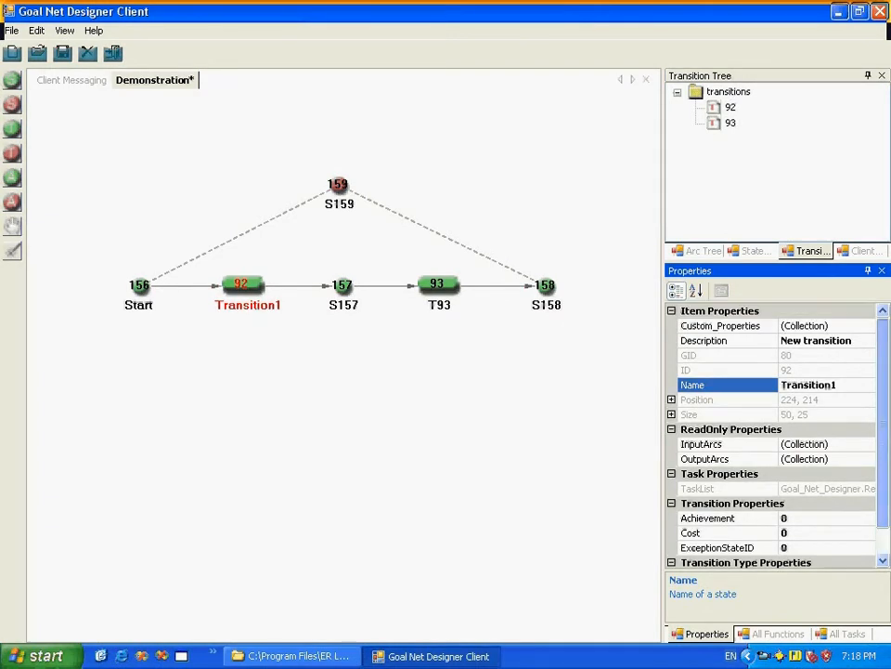
scroll(771, 437, "down", 1)
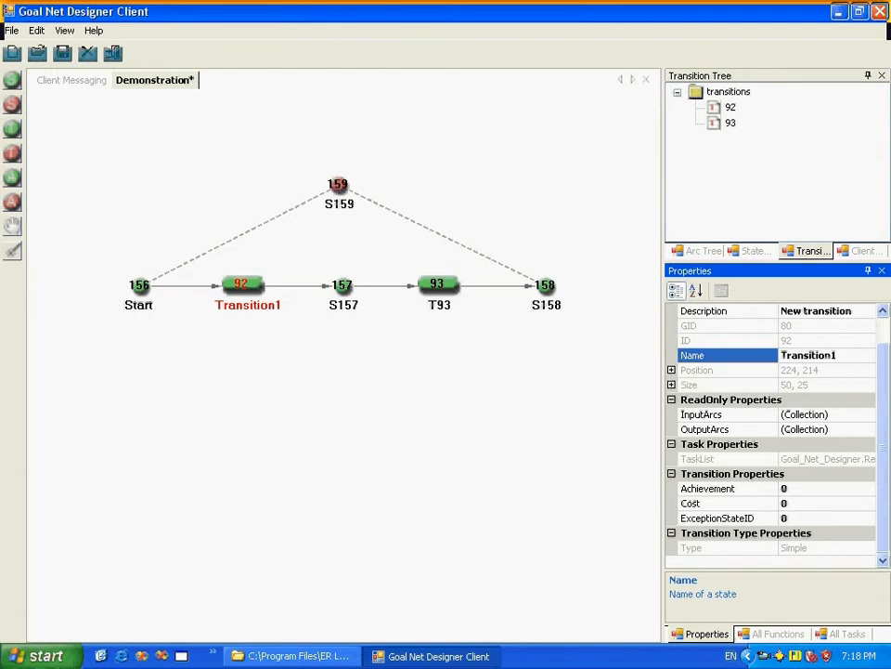
double_click(703, 415)
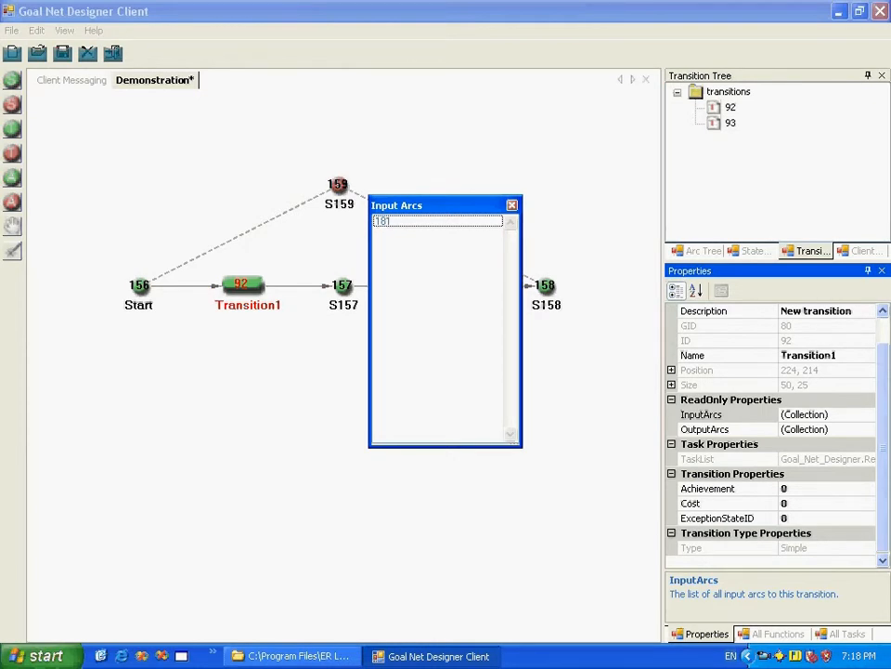
left_click(808, 354)
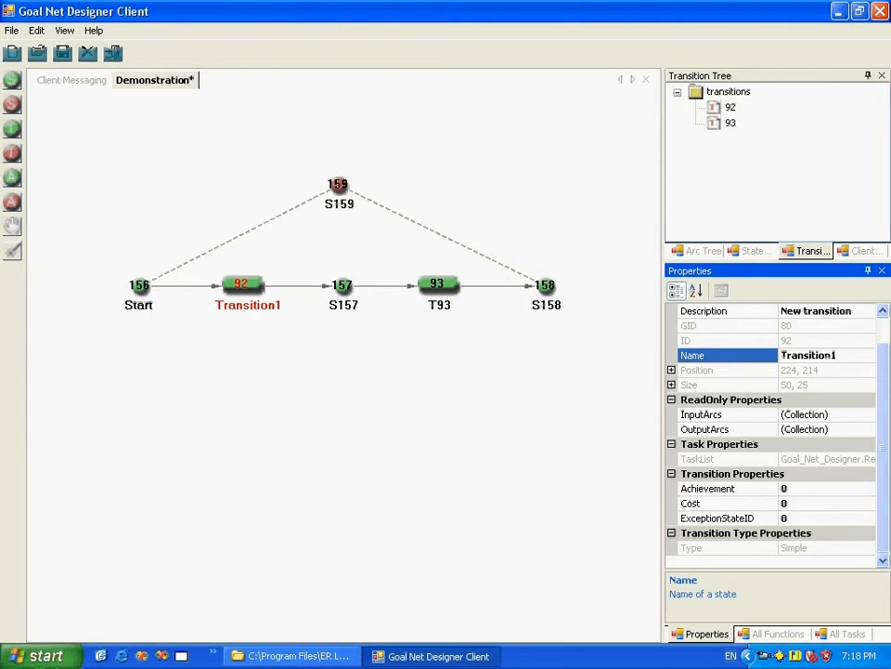
left_click(706, 430)
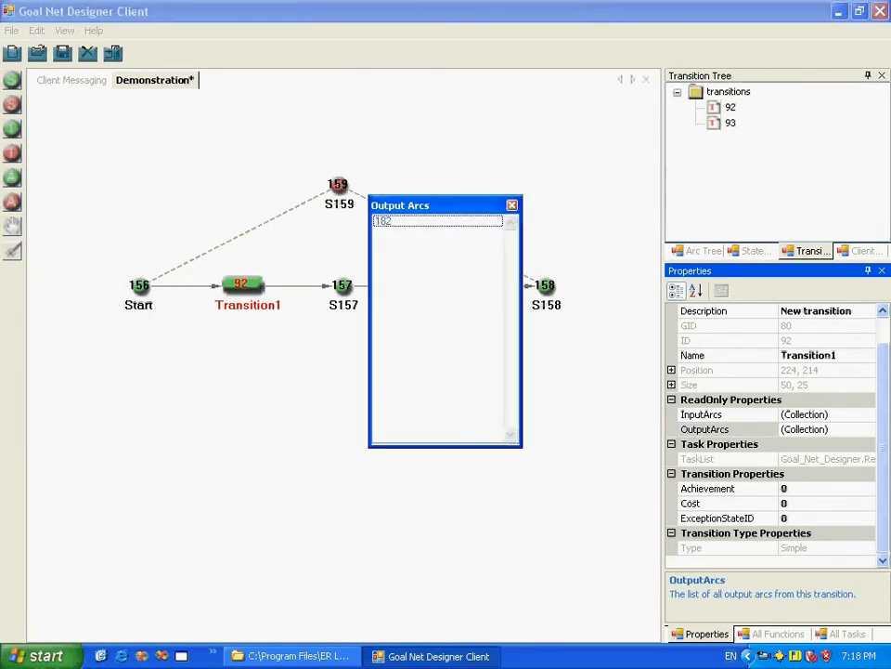
left_click(825, 355)
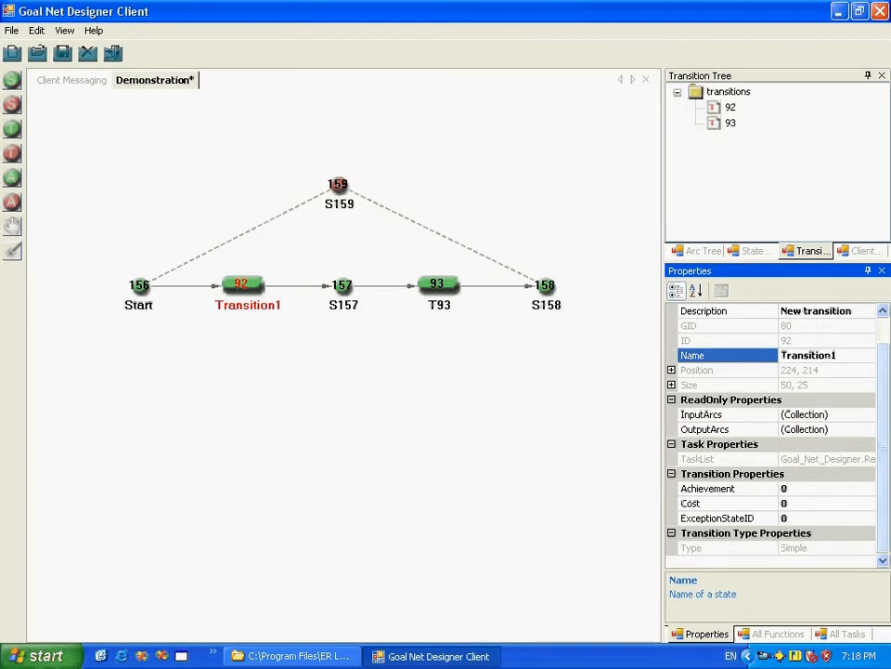
scroll(826, 355, "up", 1)
scroll(825, 354, "down", 1)
scroll(826, 354, "up", 1)
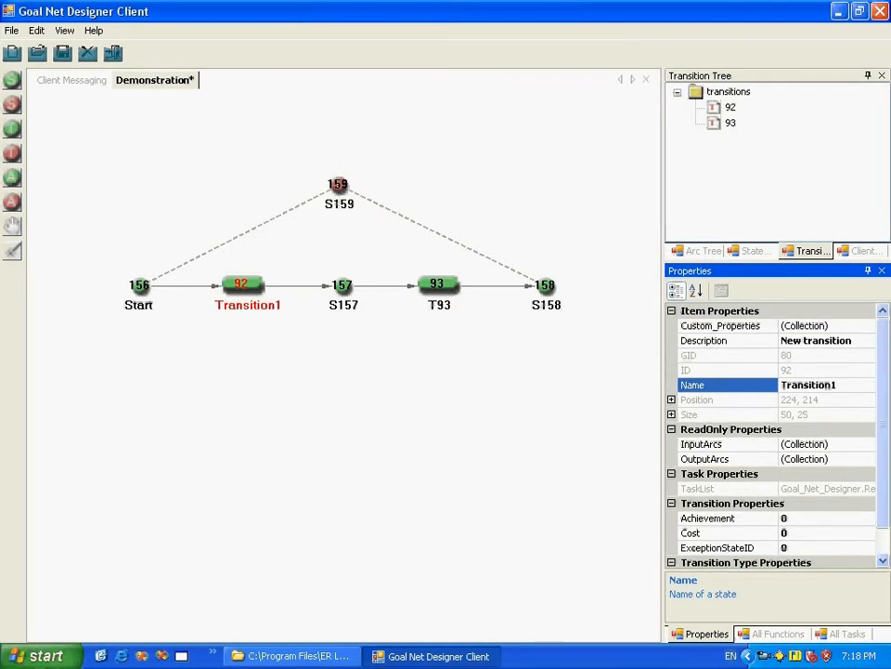
left_click(584, 353)
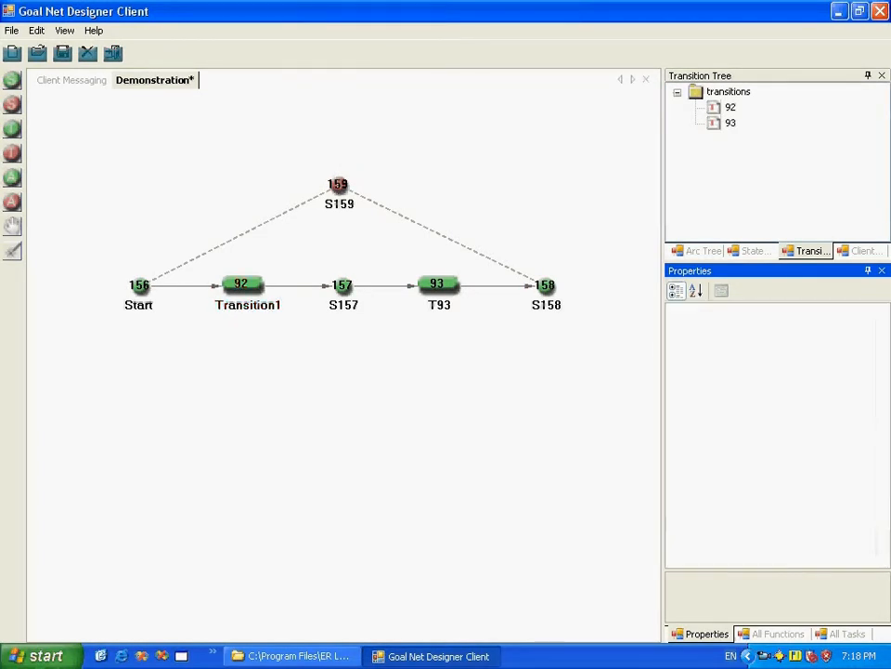
Step: Compare the state type properties of states S159 and S157, checking whether each is composite
left_click(339, 186)
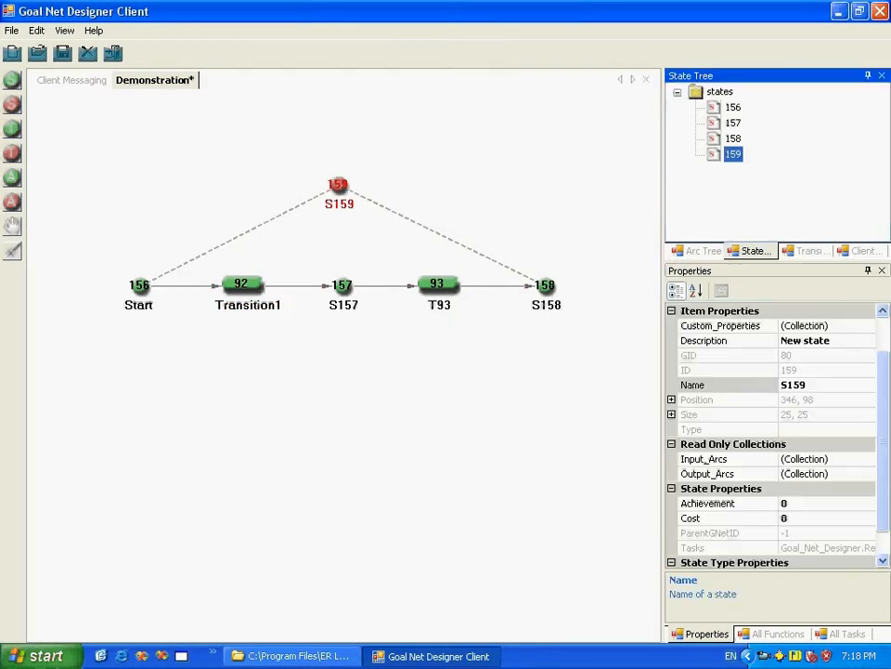
mouse_move(884, 442)
left_mouse_down()
mouse_move(883, 469)
mouse_move(883, 409)
mouse_move(883, 464)
left_mouse_up()
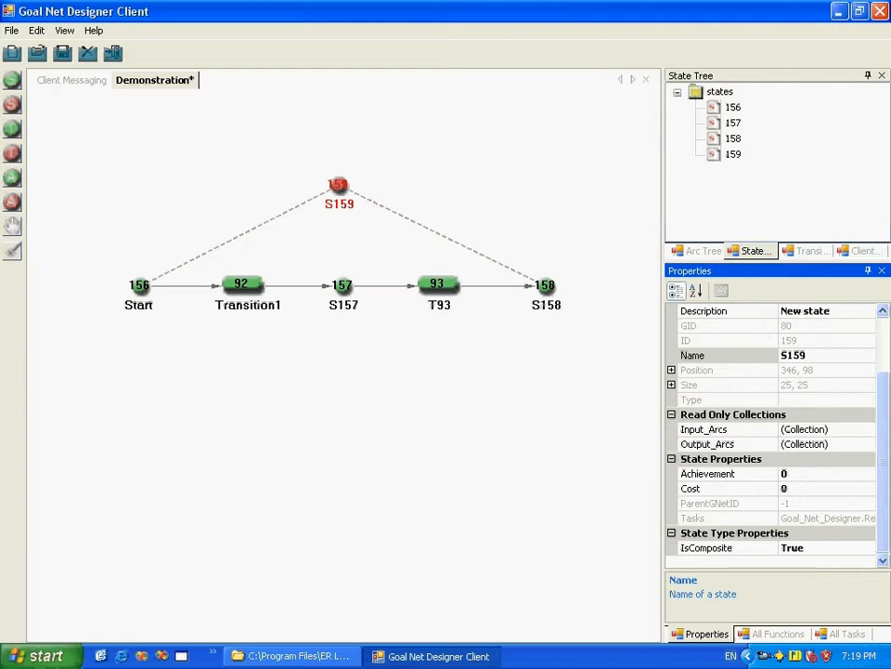
left_click(529, 390)
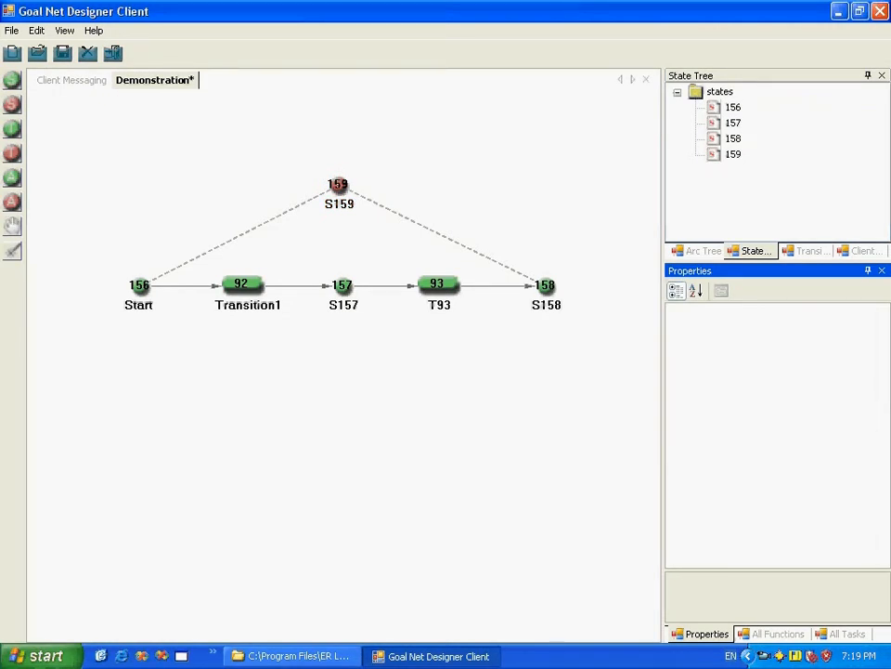
left_click(734, 123)
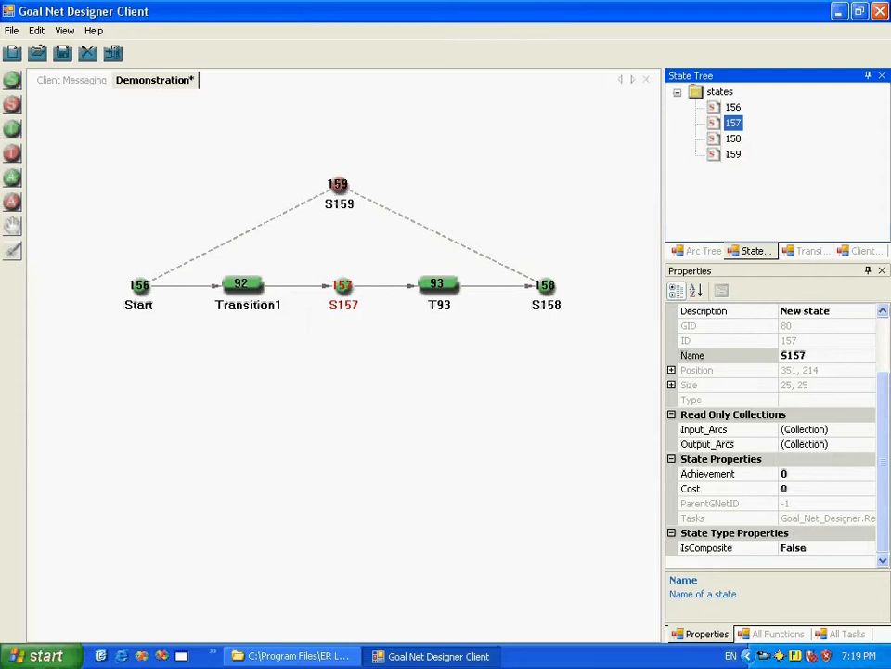
Step: Add four simple states in a row below the Start-to-S158 chain
left_click(12, 80)
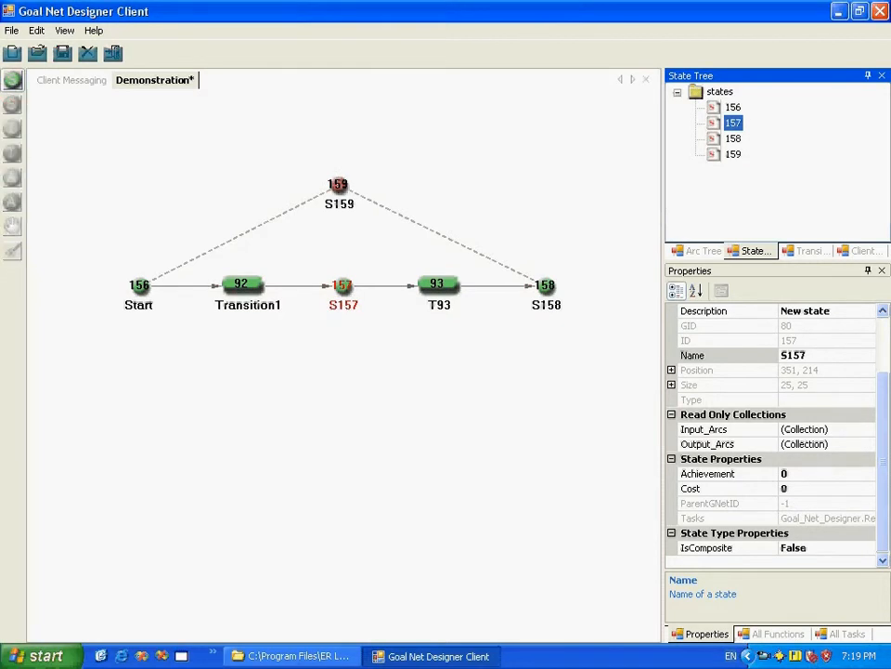
left_click(249, 408)
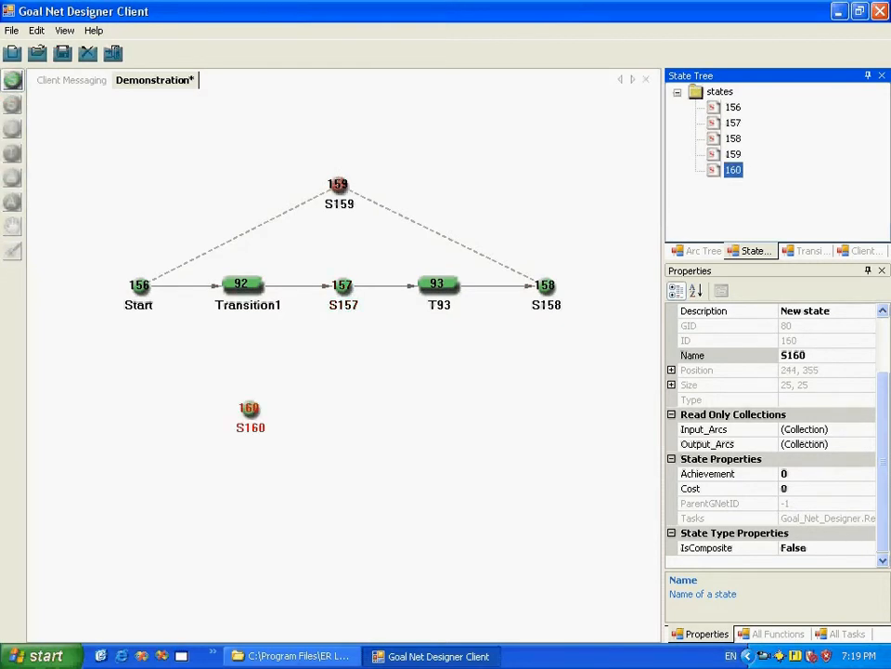
left_click(338, 414)
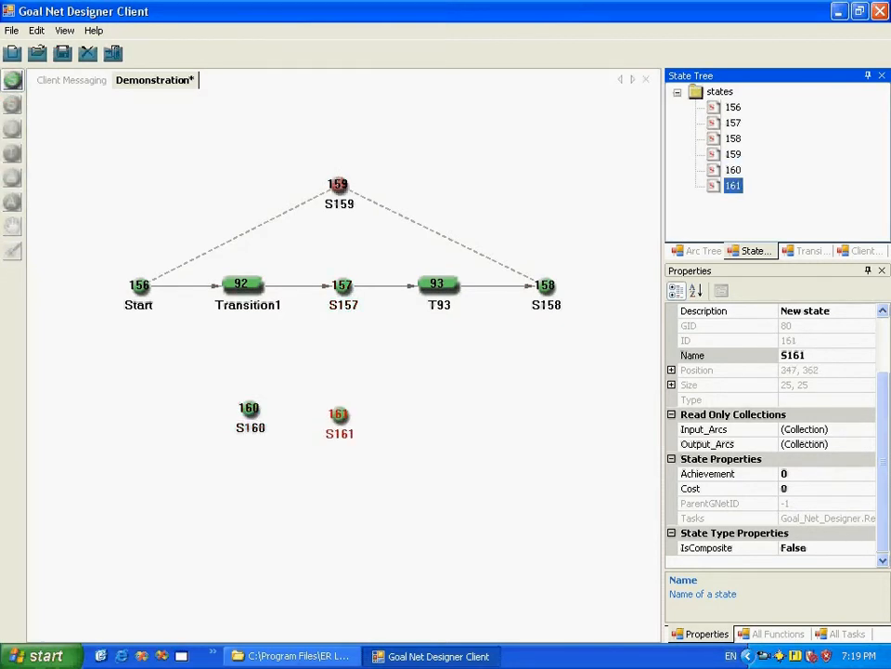
left_click(440, 419)
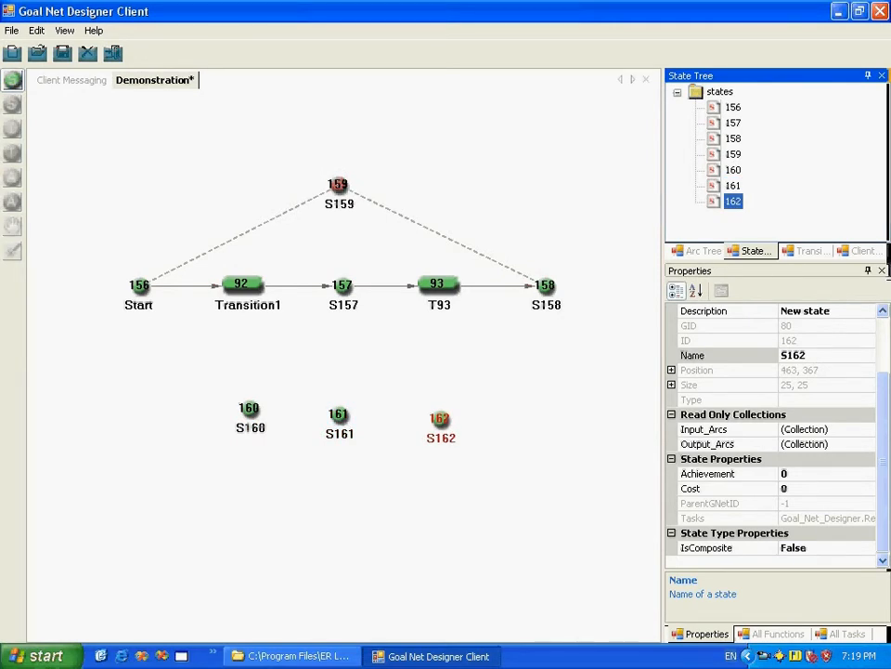
left_click(515, 424)
left_click(12, 80)
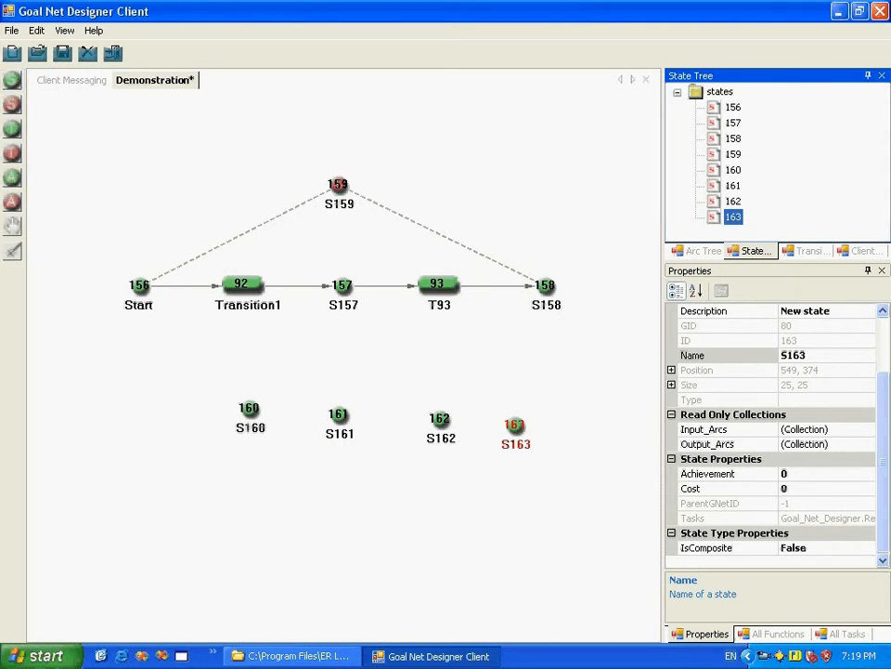
Step: Try to make state S157 composite using 160 as both the start state ID and the end state ID
left_click(342, 286)
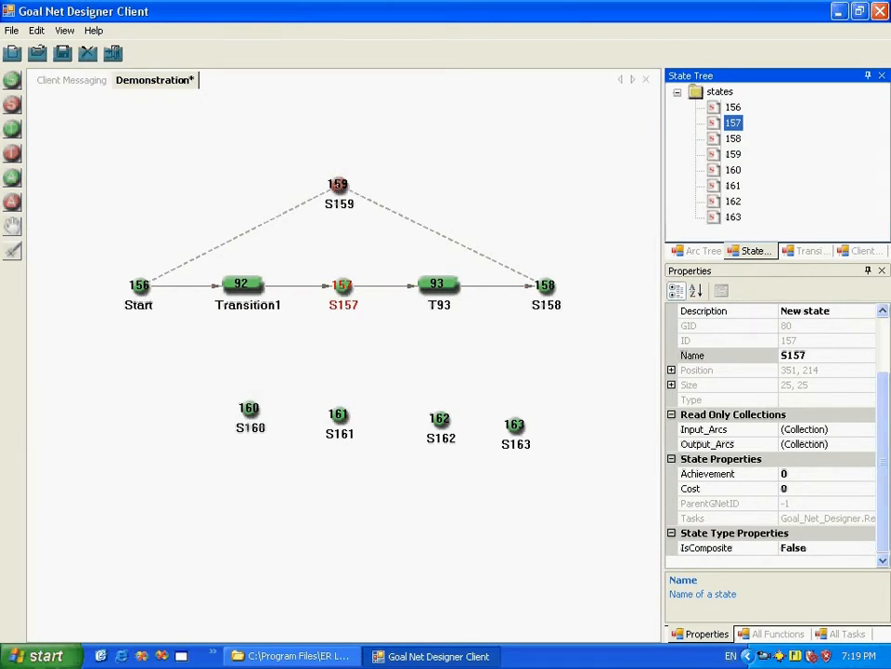
left_click(829, 547)
left_click(869, 548)
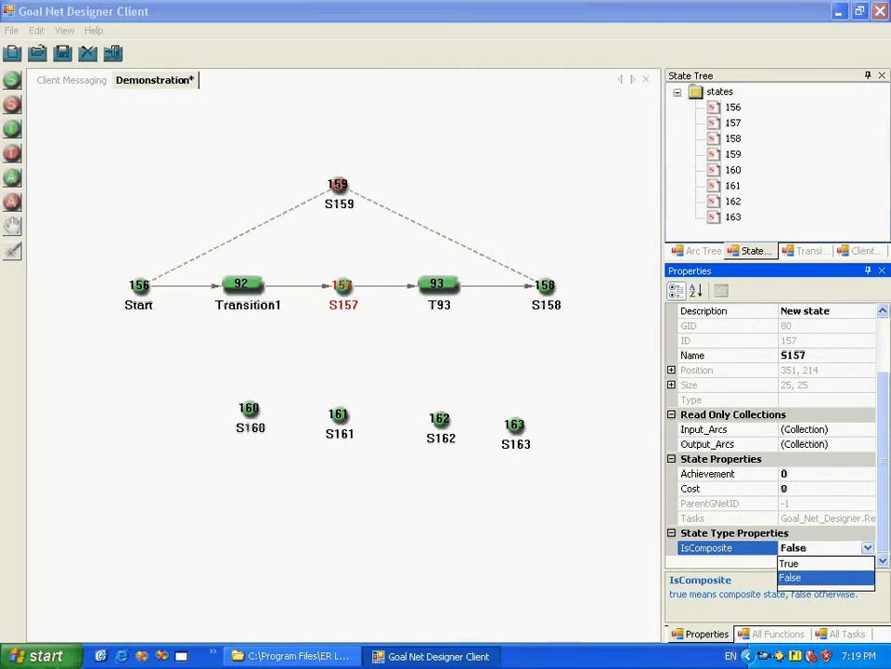
left_click(817, 563)
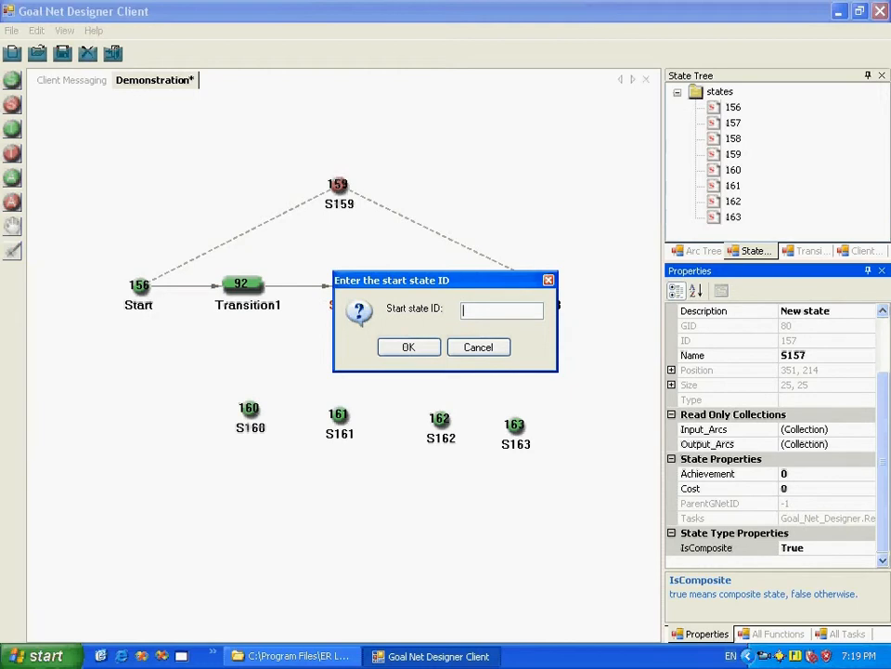
type("160")
key("Return")
key("Return")
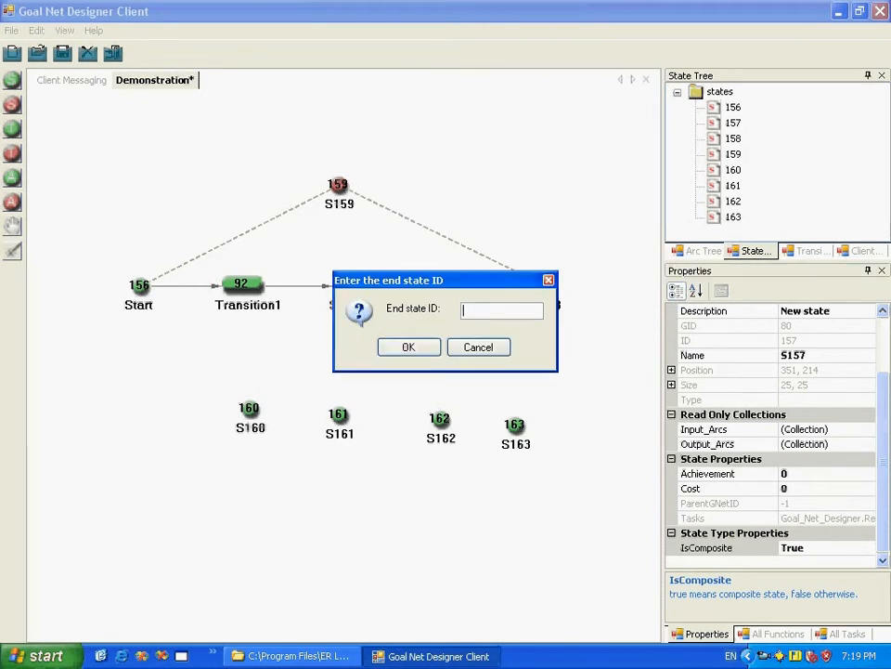
type("160")
key("Return")
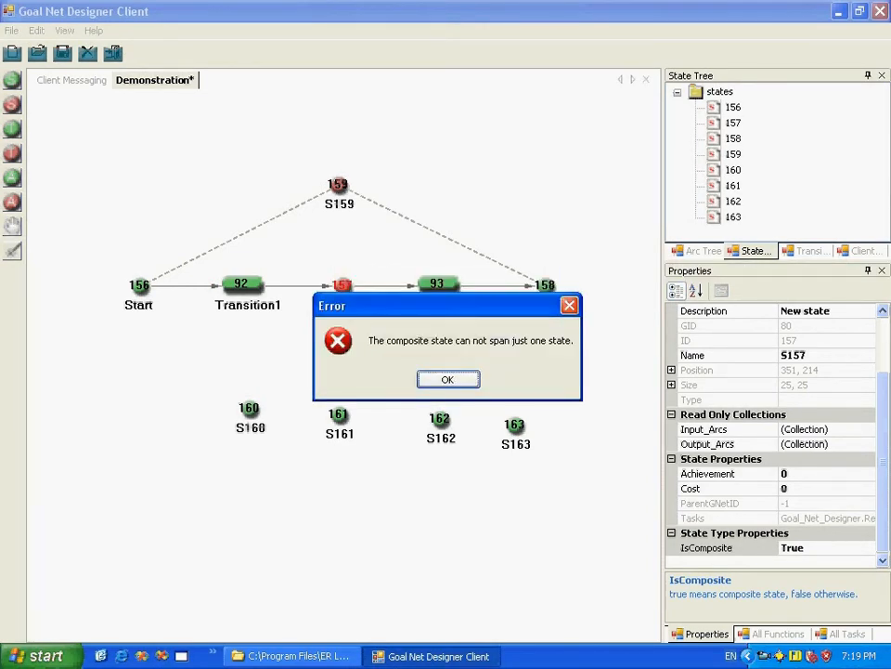
key("Return")
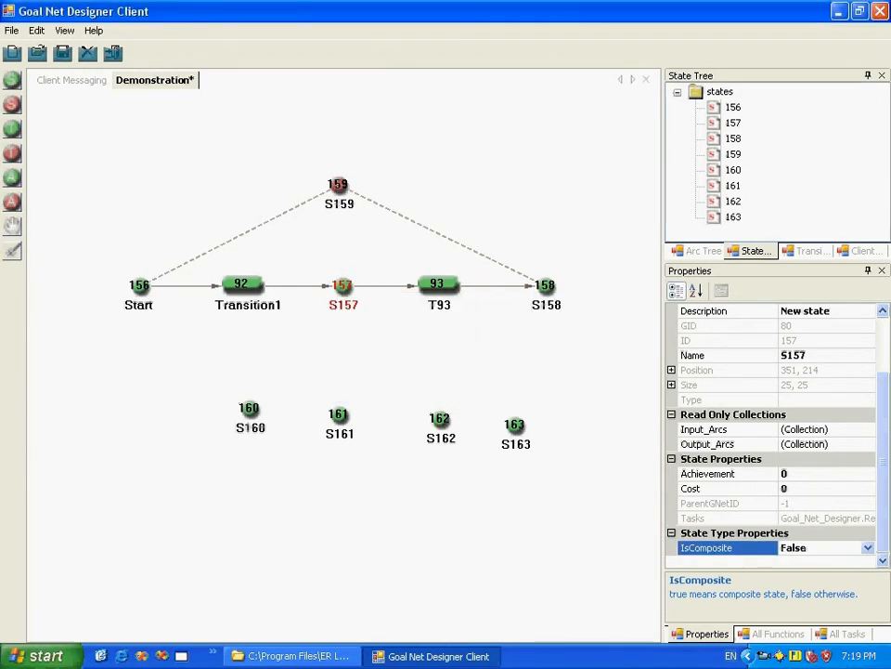
Step: Make state S157 composite with start state ID 160 and end state ID 163
left_click(734, 123)
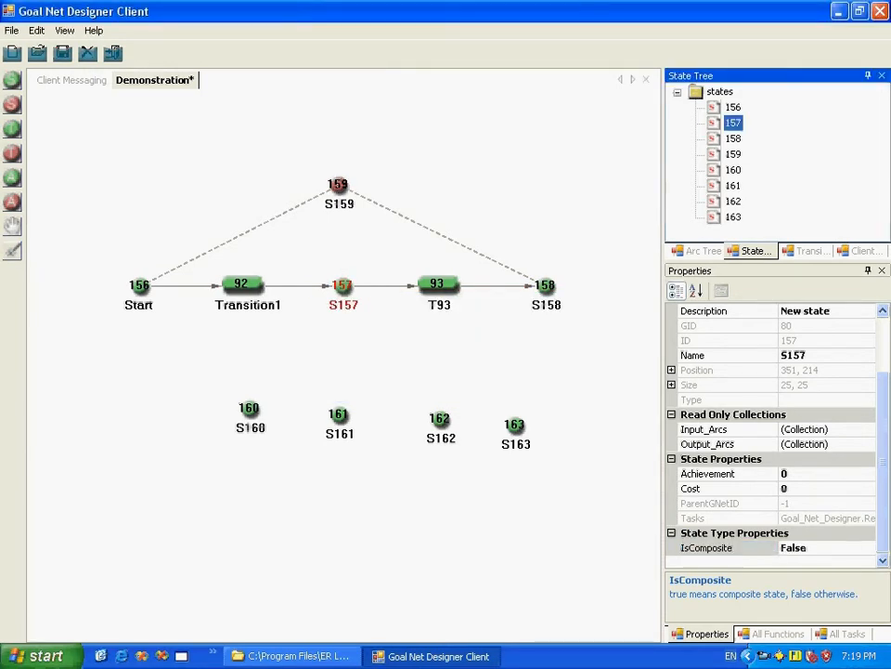
left_click(819, 548)
left_click(869, 547)
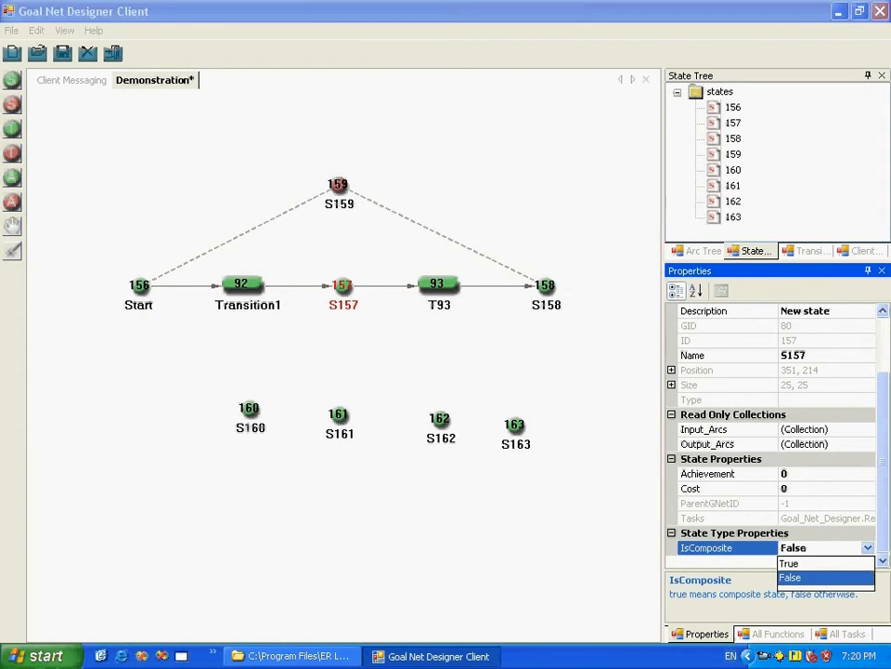
left_click(794, 563)
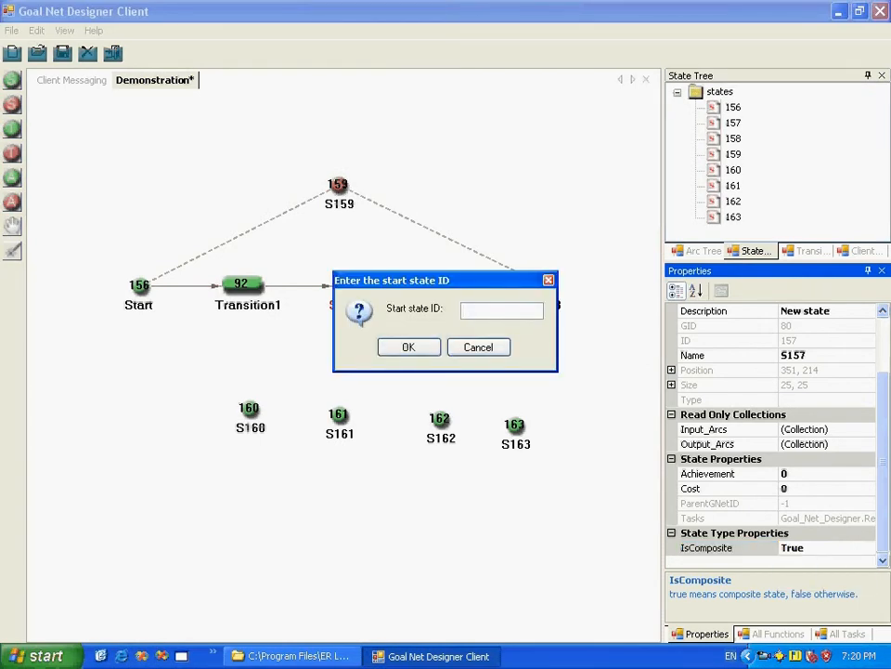
type("160")
key("Return")
type("163")
key("Return")
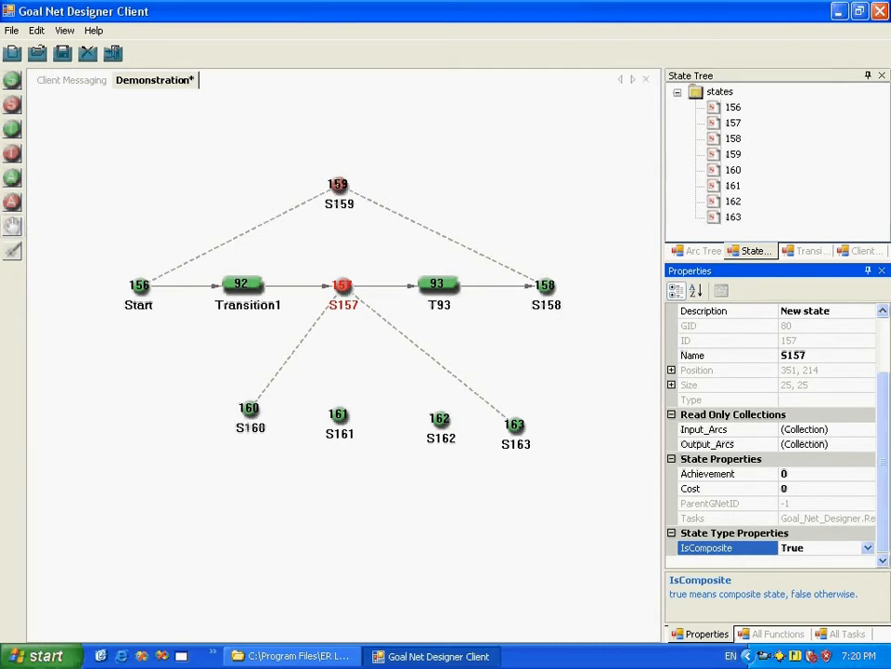
Step: Arrange the states beneath S157 with S160 on the left, S163 on the right, and S161 above S162 between them
left_click(12, 226)
left_click_drag(249, 410, 192, 426)
left_click_drag(339, 416, 345, 374)
left_click(367, 483)
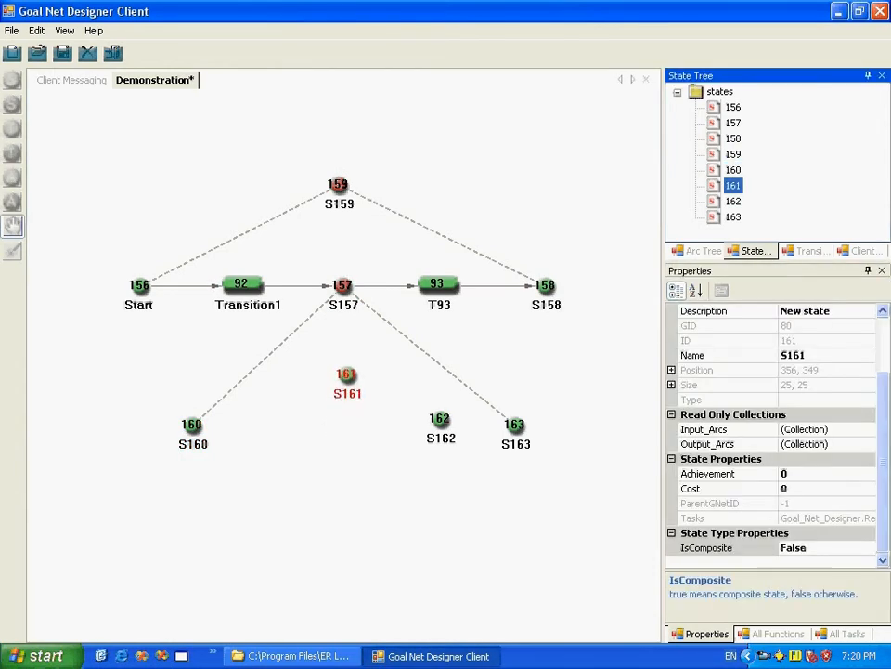
left_click_drag(441, 420, 350, 467)
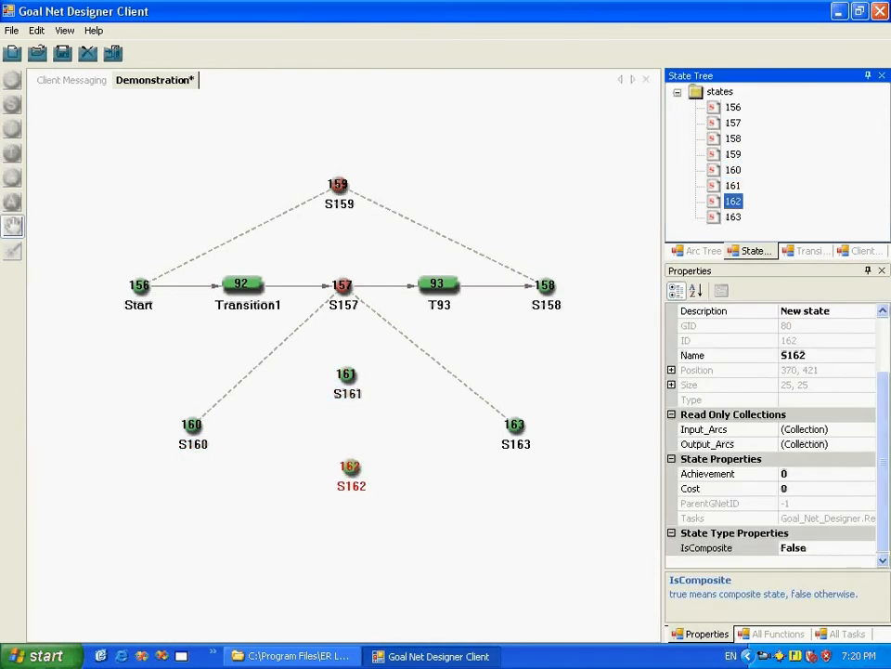
mouse_move(514, 425)
left_mouse_down()
mouse_move(493, 429)
mouse_move(505, 415)
mouse_move(499, 424)
left_mouse_up()
left_click_drag(346, 376, 346, 391)
left_click_drag(350, 467, 326, 489)
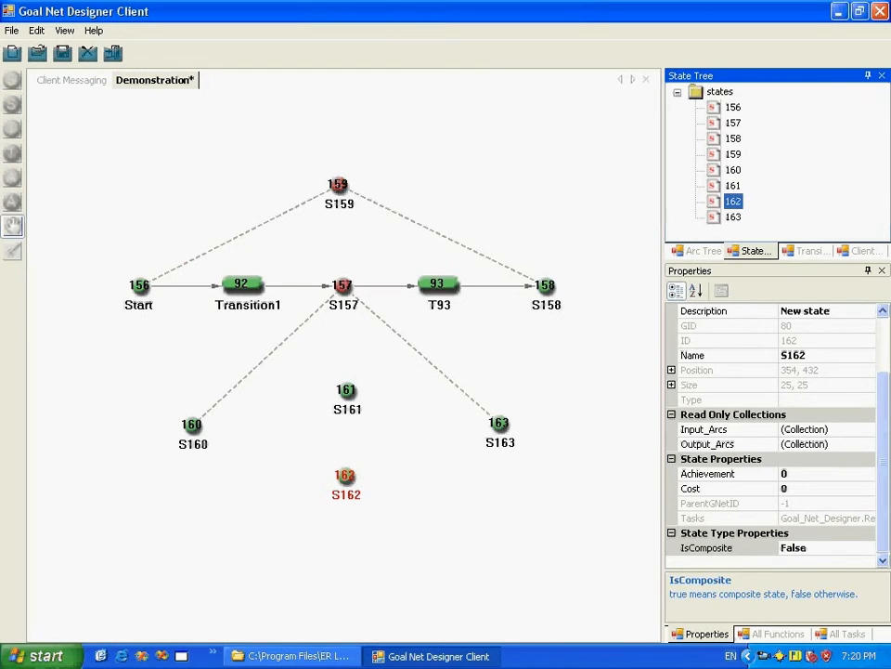
Step: Add a simple transition to the right of S160, in front of S161 and S162
left_click(12, 225)
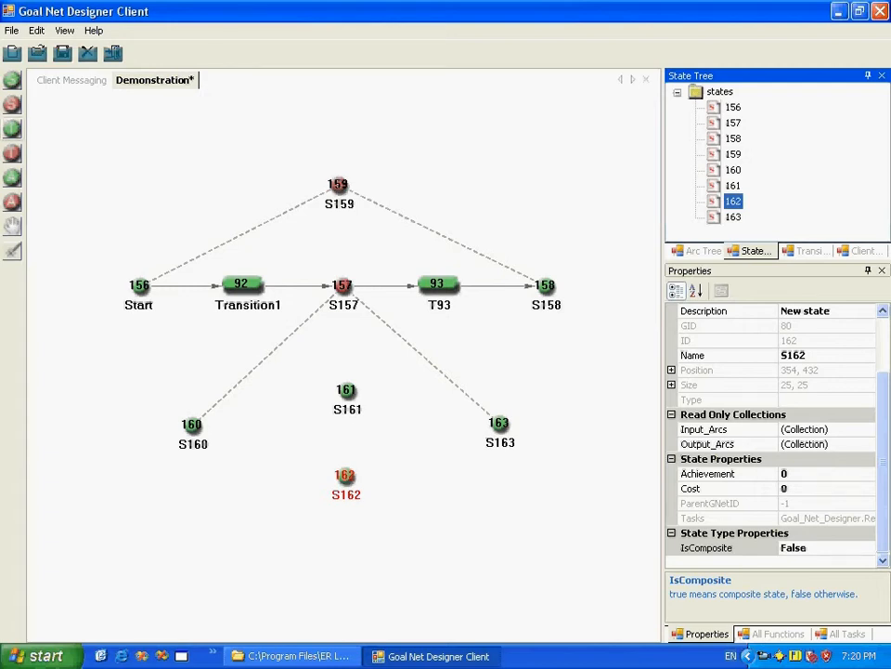
left_click(12, 128)
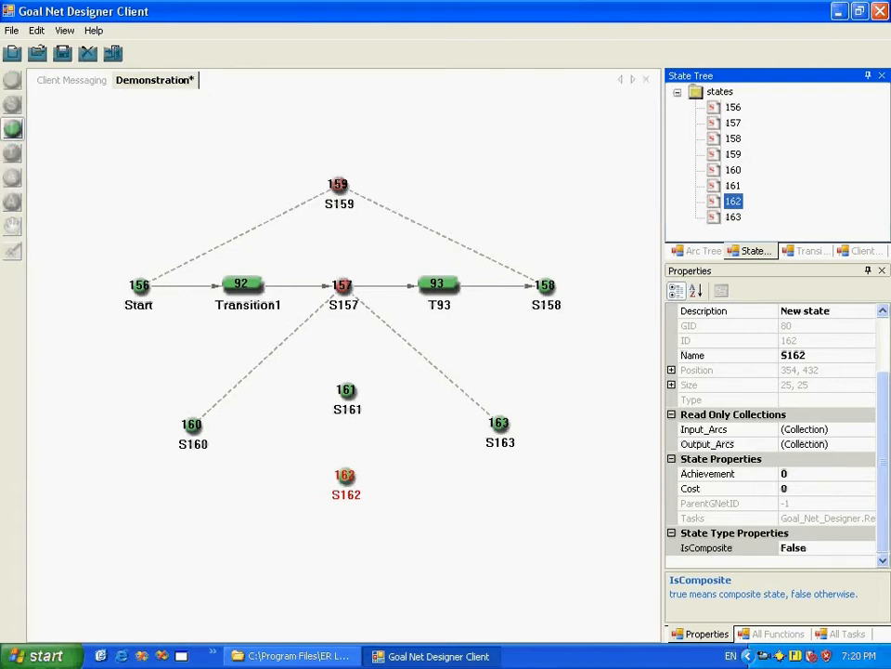
left_click(286, 430)
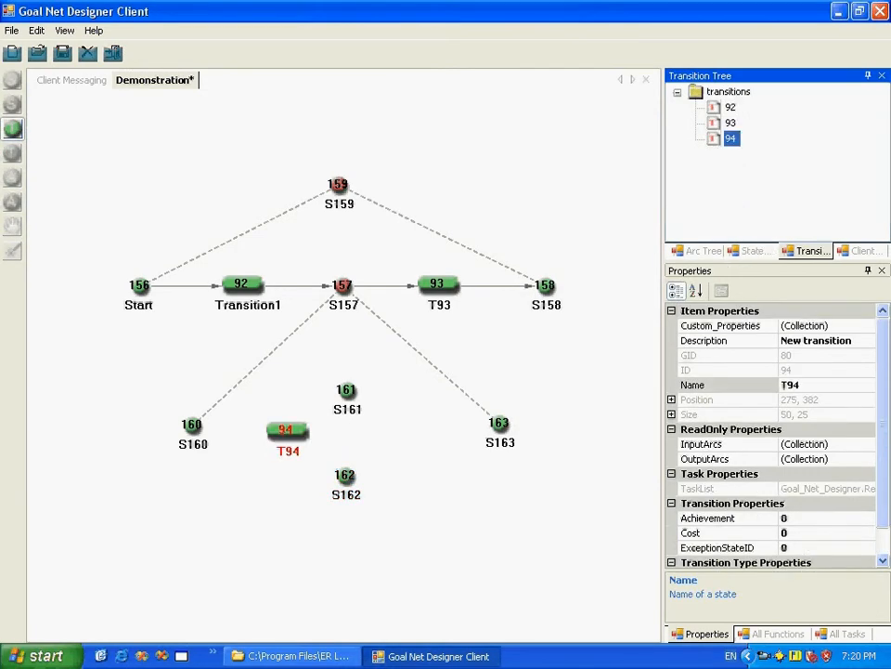
left_click(12, 129)
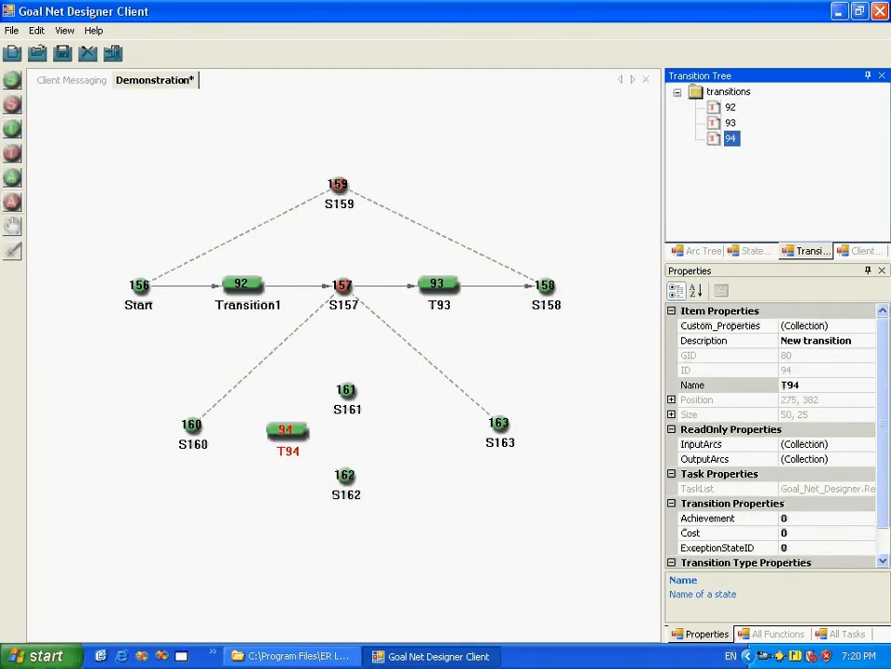
Step: Connect S160 to transition T94 and T94 to both S161 and S162 with simple arcs
left_click(12, 176)
left_click(191, 425)
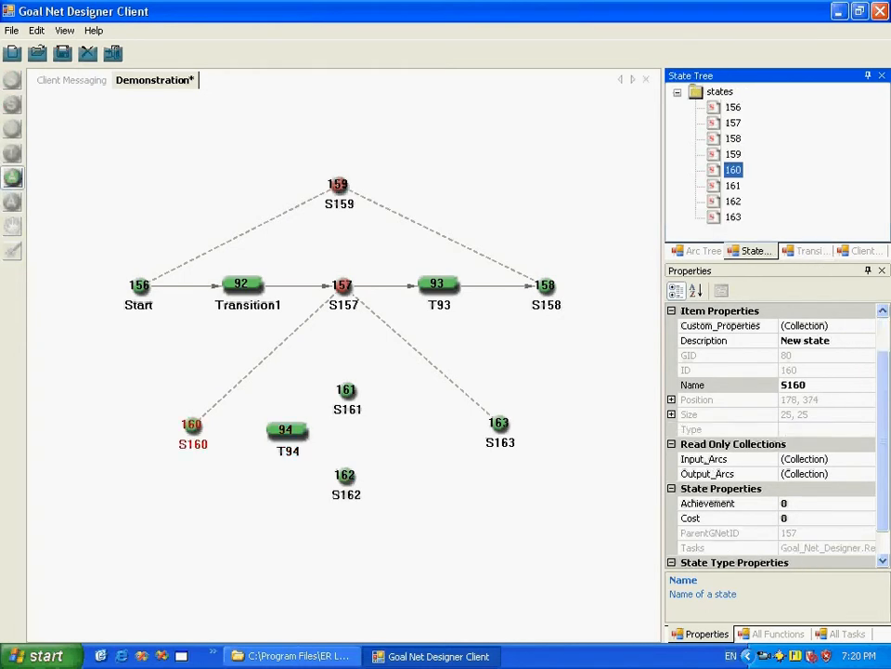
left_click(286, 430)
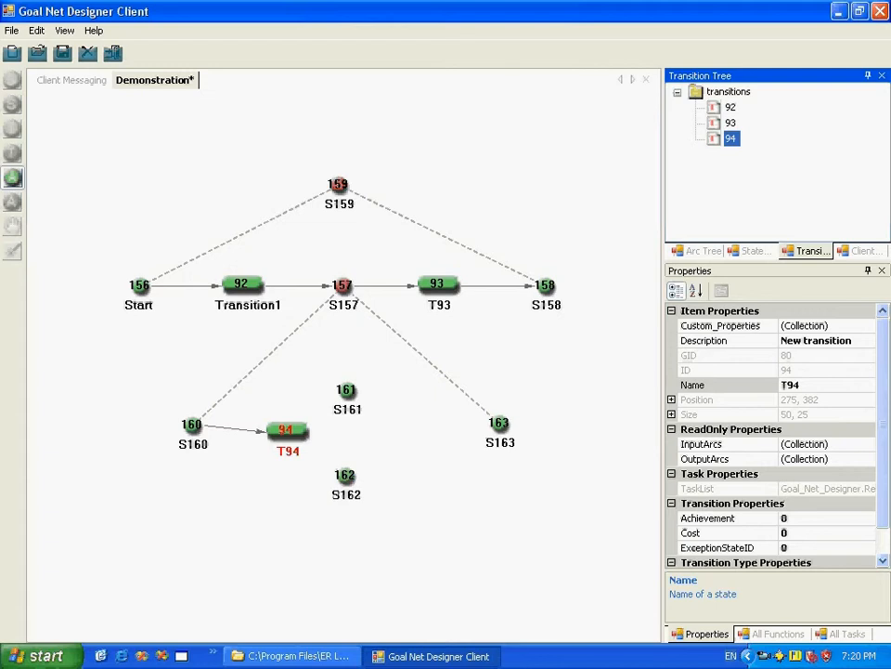
left_click(346, 391)
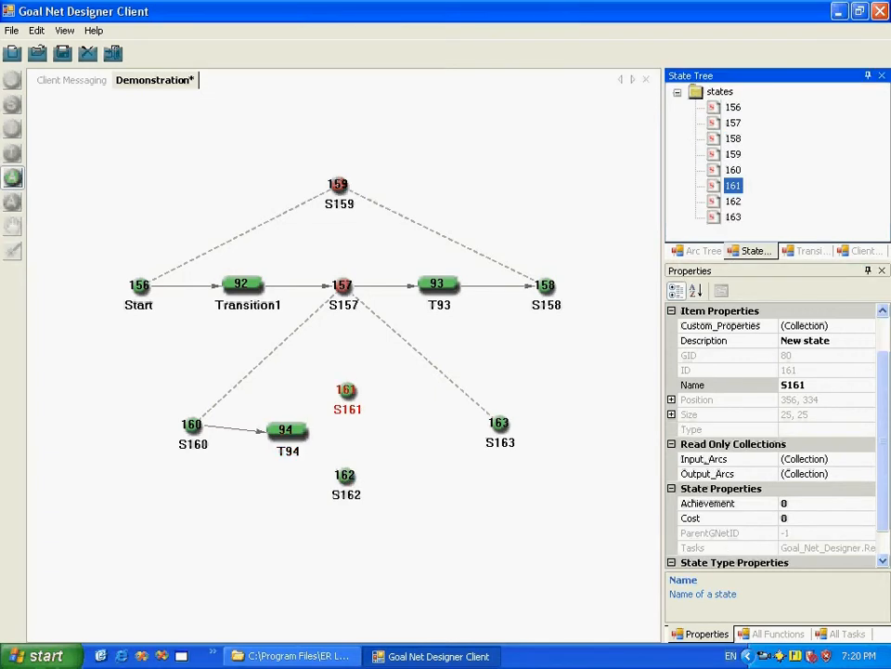
left_click_drag(286, 430, 346, 391)
left_click(287, 430)
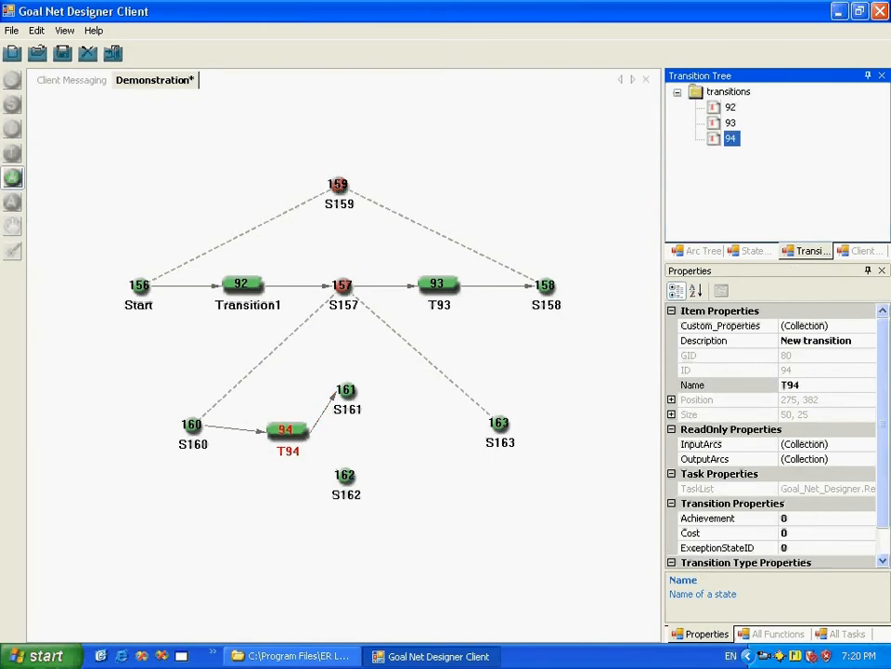
left_click_drag(286, 430, 344, 474)
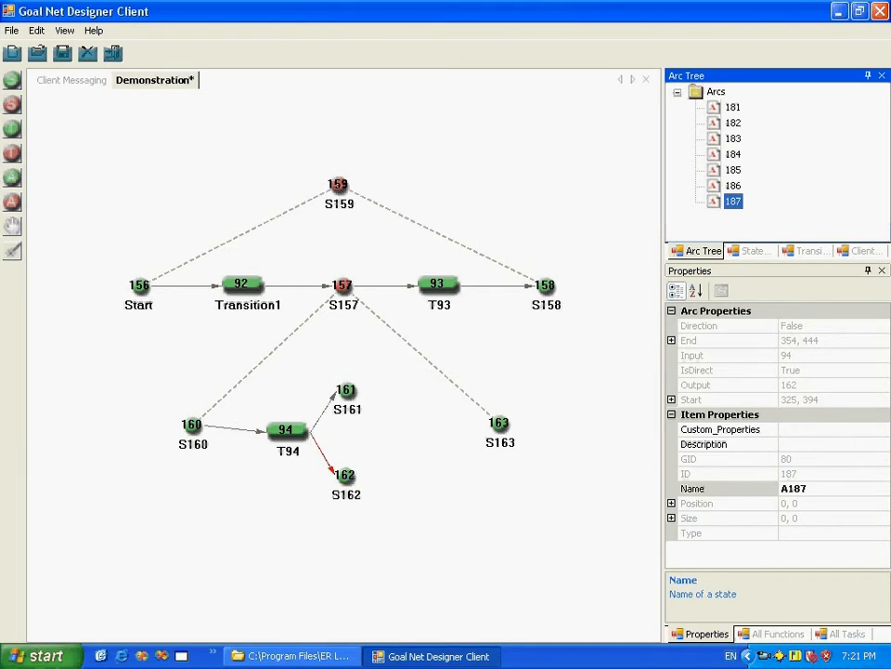
Step: Add two simple transitions, one to the right of S161 and one to the right of S162
left_click(347, 391)
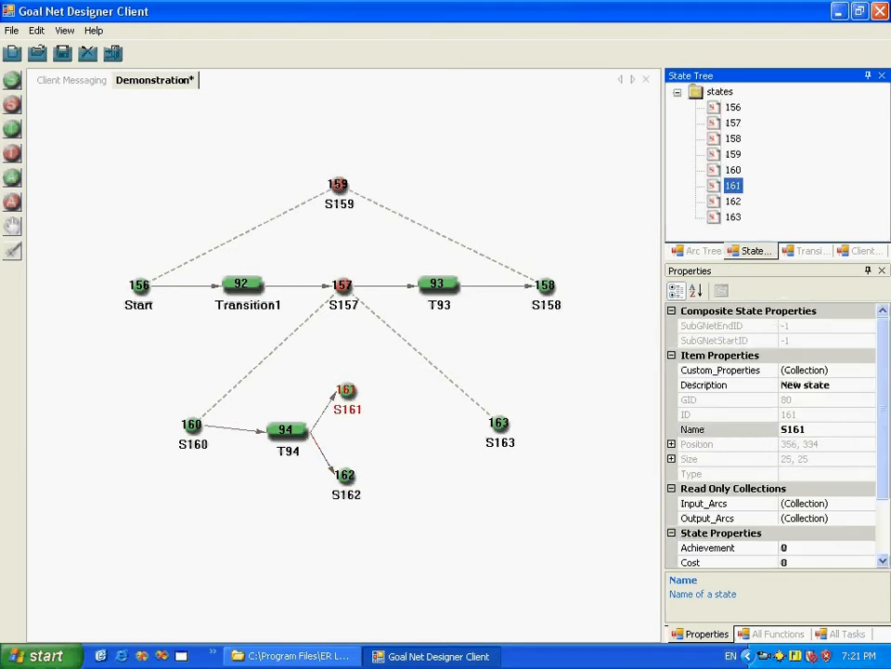
left_click(345, 477)
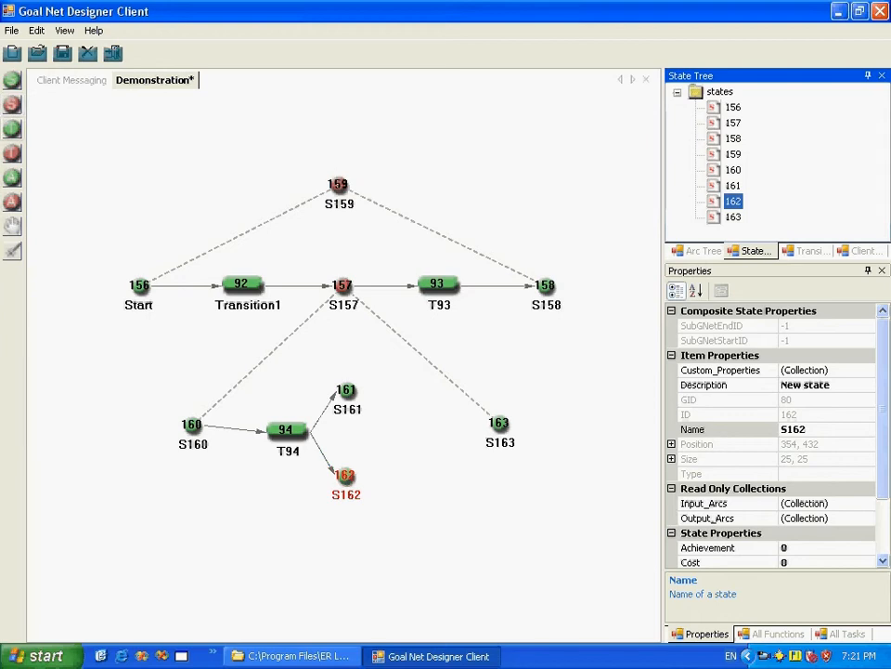
left_click(12, 129)
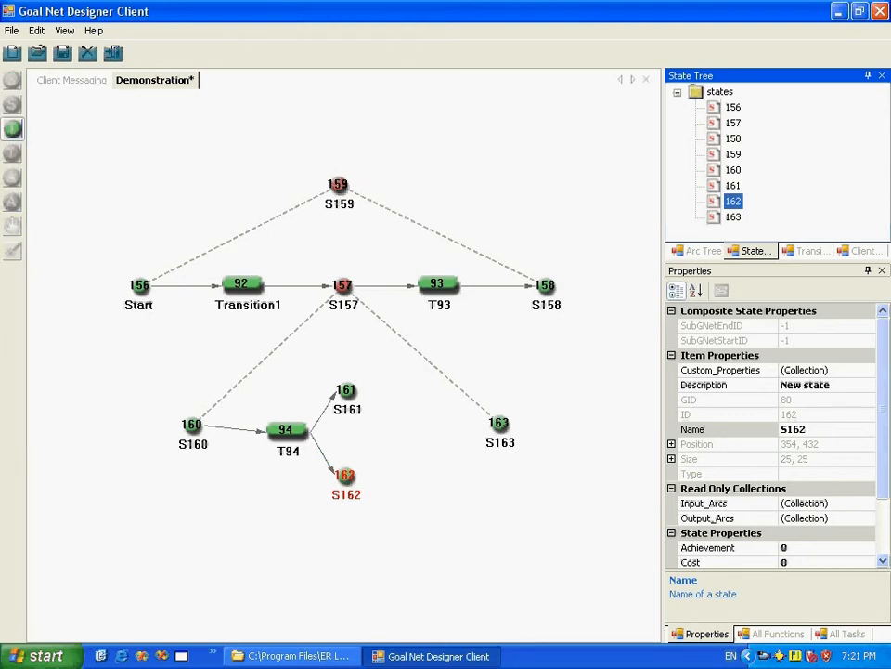
left_click(414, 396)
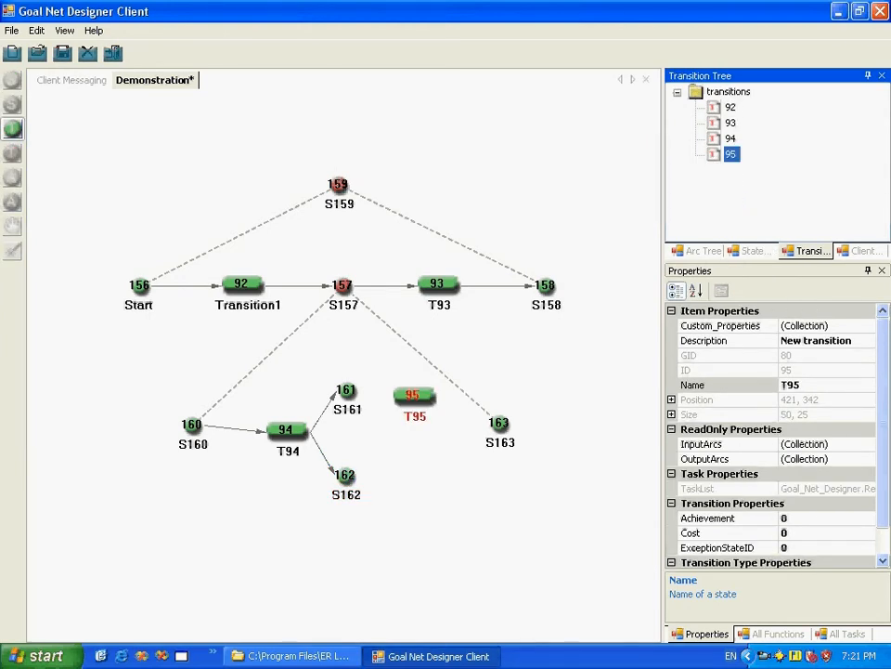
left_click(422, 473)
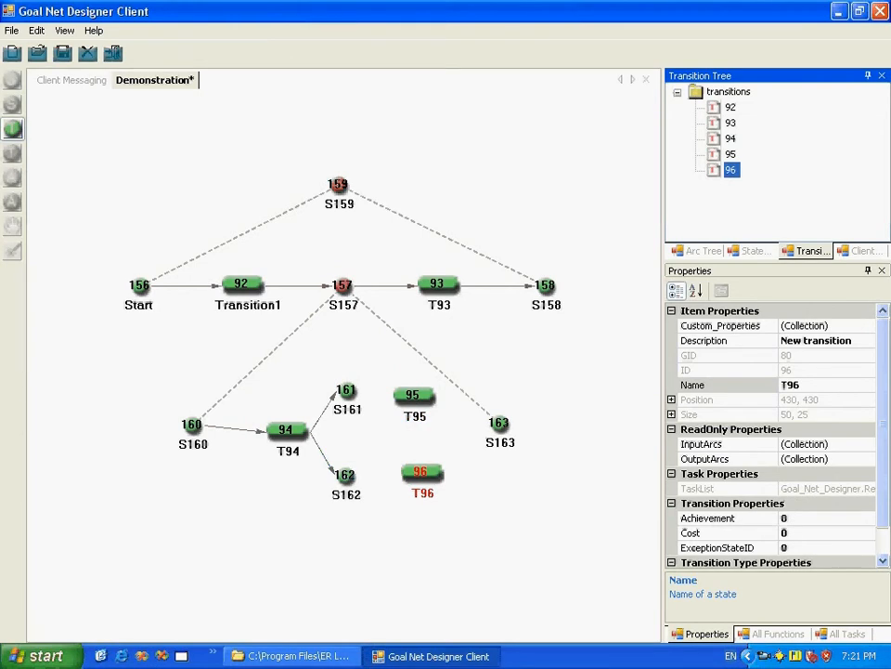
Step: Connect S161 through T95 to S163 and S162 through T96 to S163 with simple arcs
left_click(12, 177)
left_click(346, 391)
left_click(414, 397)
left_click(413, 396)
left_click(500, 423)
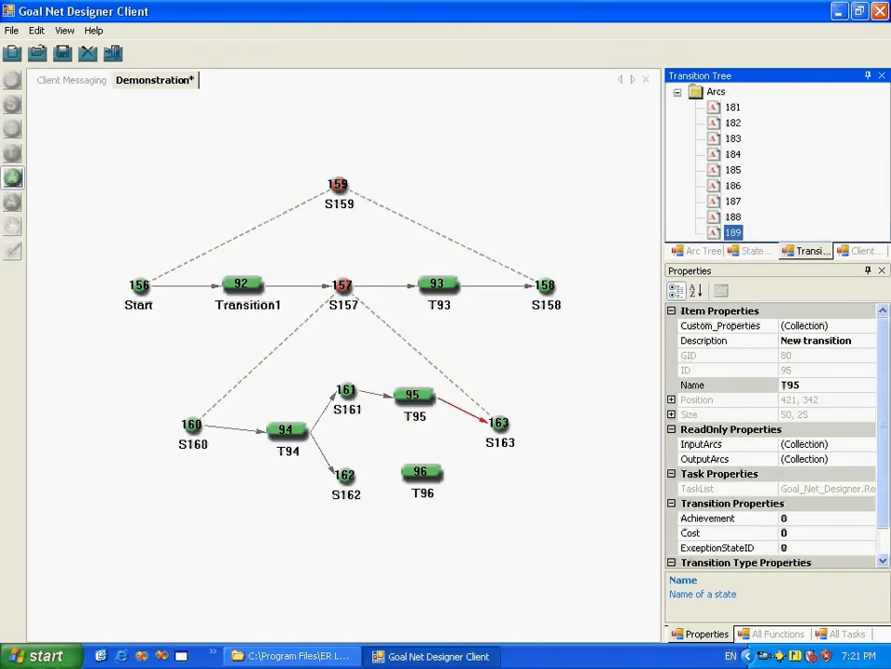
left_click(345, 476)
left_click(423, 472)
left_click(422, 473)
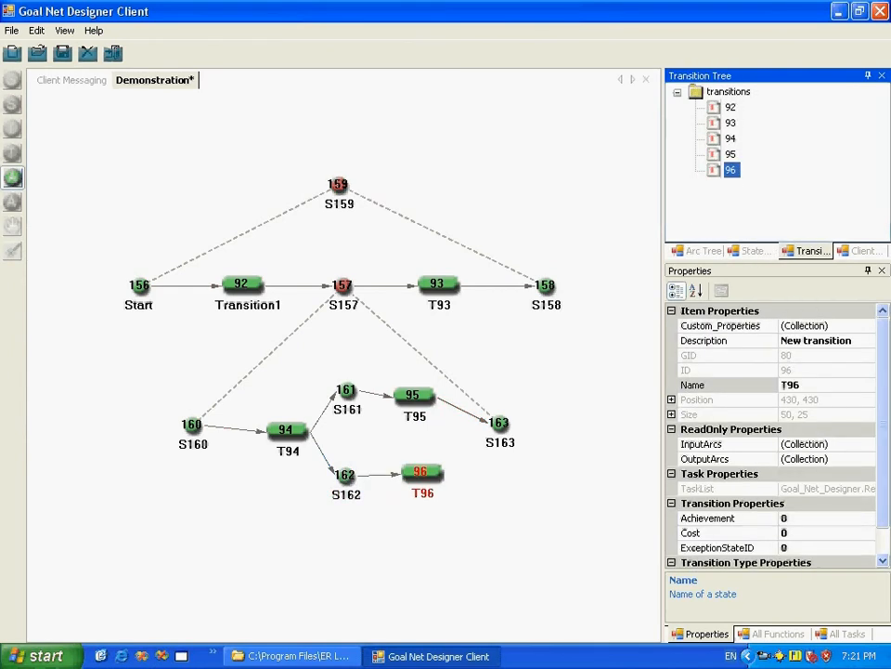
left_click(500, 423)
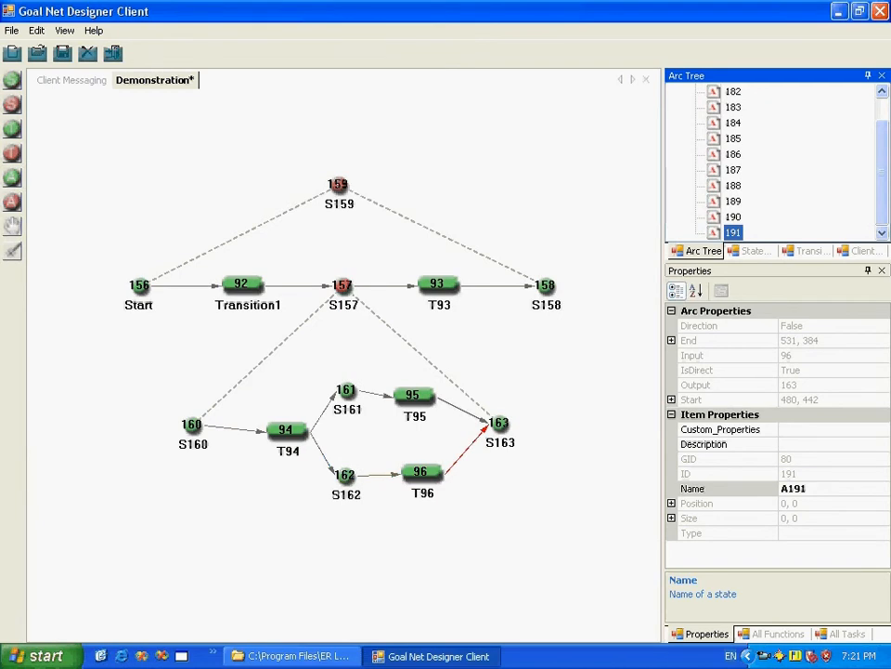
Step: Shift T94, S161, S162, T95 and T96 slightly left, aligning T94 with S160, T95 with S161 and T96 with S162
left_click(12, 225)
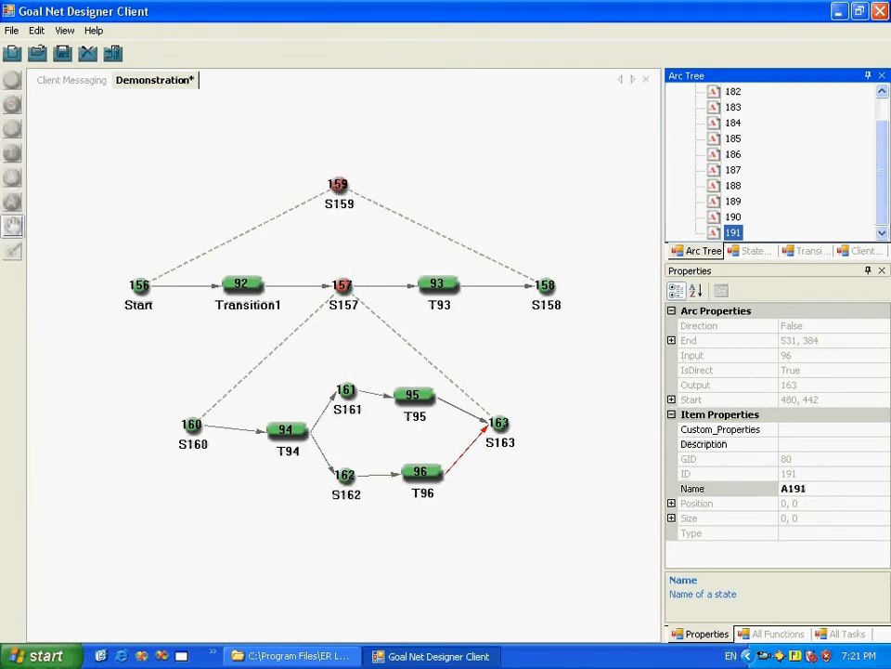
left_click_drag(285, 430, 259, 424)
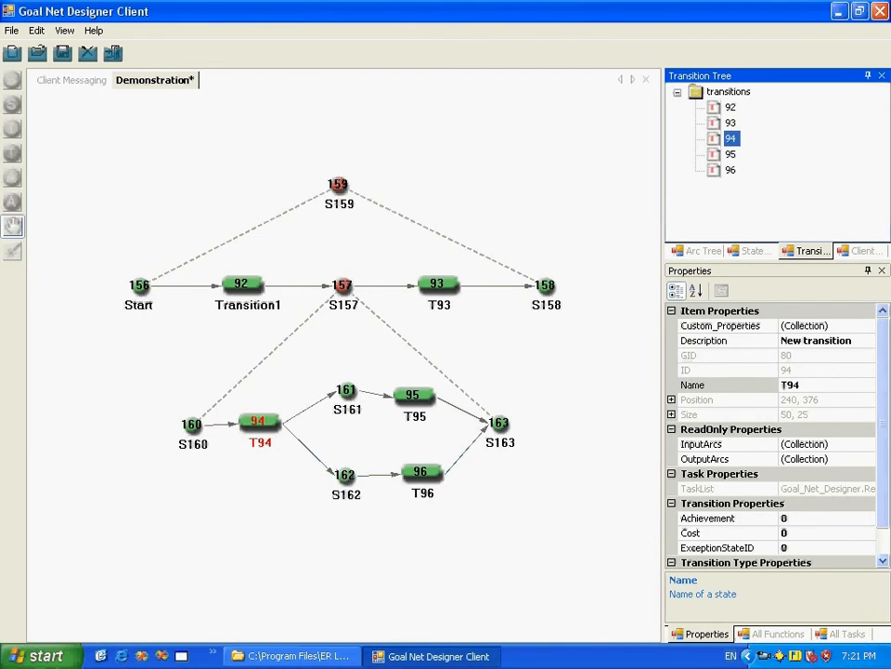
left_click_drag(346, 390, 333, 388)
left_click_drag(345, 474, 329, 472)
left_click_drag(412, 395, 402, 386)
left_click_drag(422, 472, 401, 470)
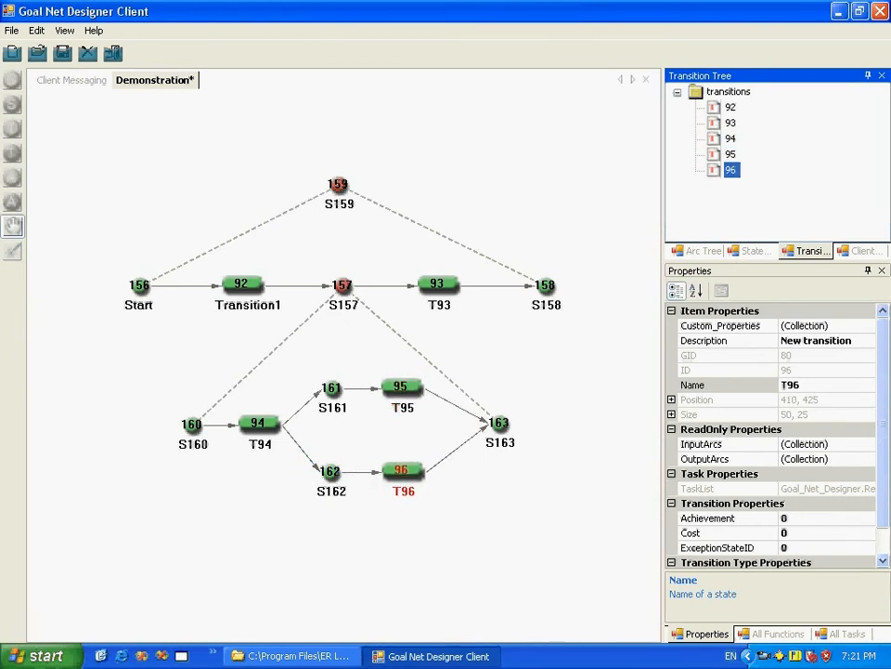
left_click(12, 226)
left_click(88, 219)
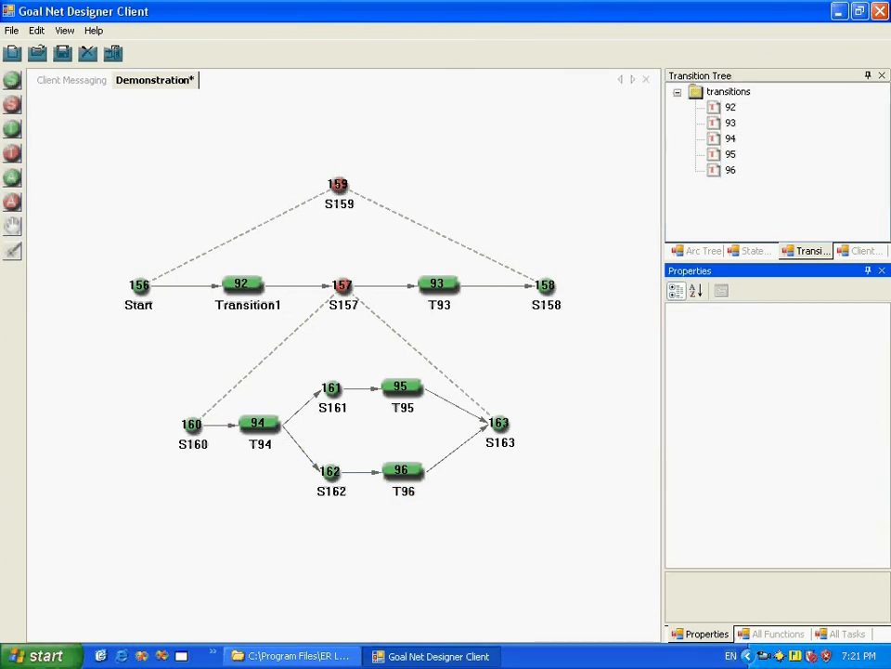
Step: Enlarge the element tree area and examine the entries for the transitions, state S158 and the arc from T93 to S158
left_click_drag(778, 263, 778, 391)
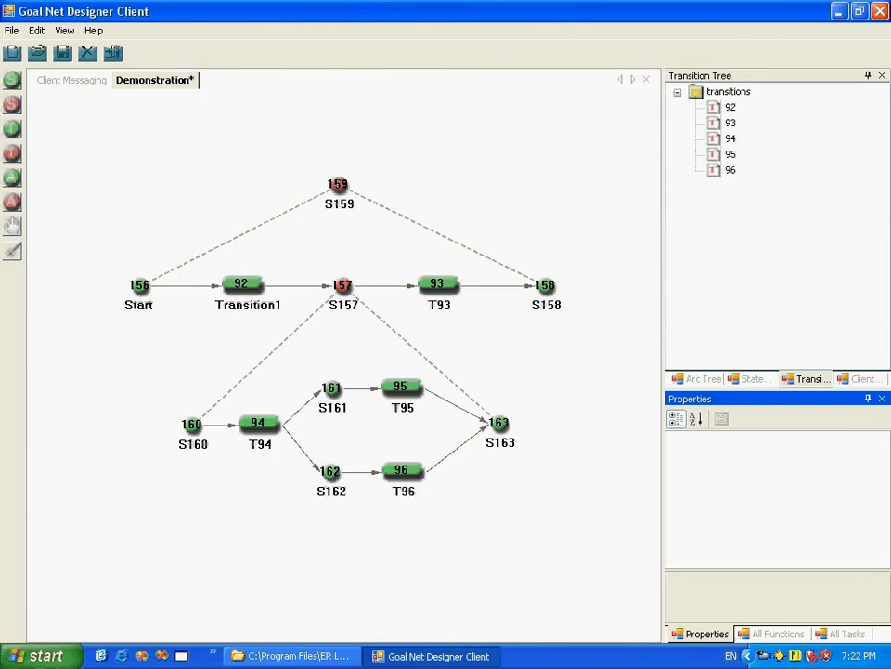
left_click(731, 108)
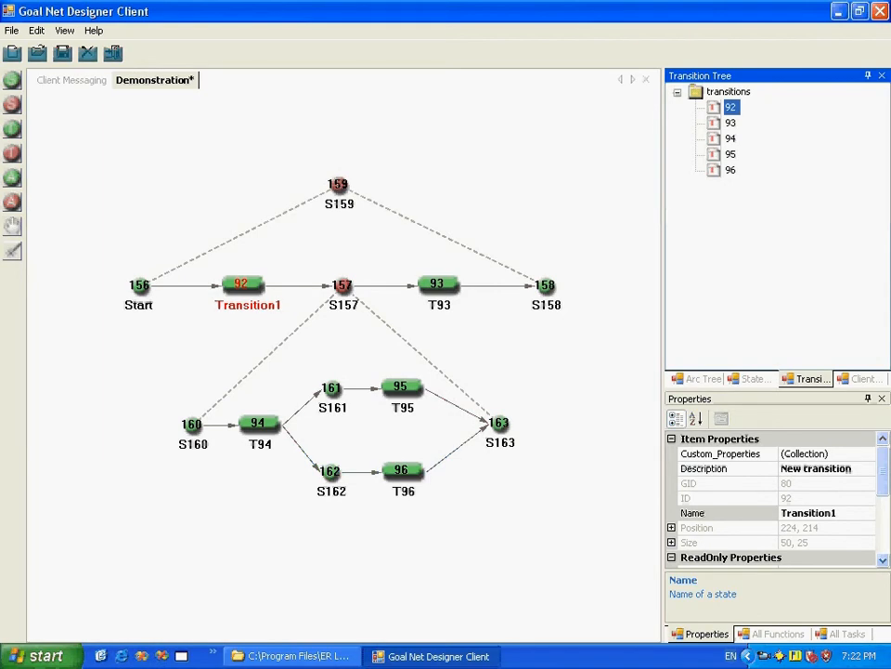
key("Down")
key("Down")
key("Down")
key("Down")
key("Up")
key("Up")
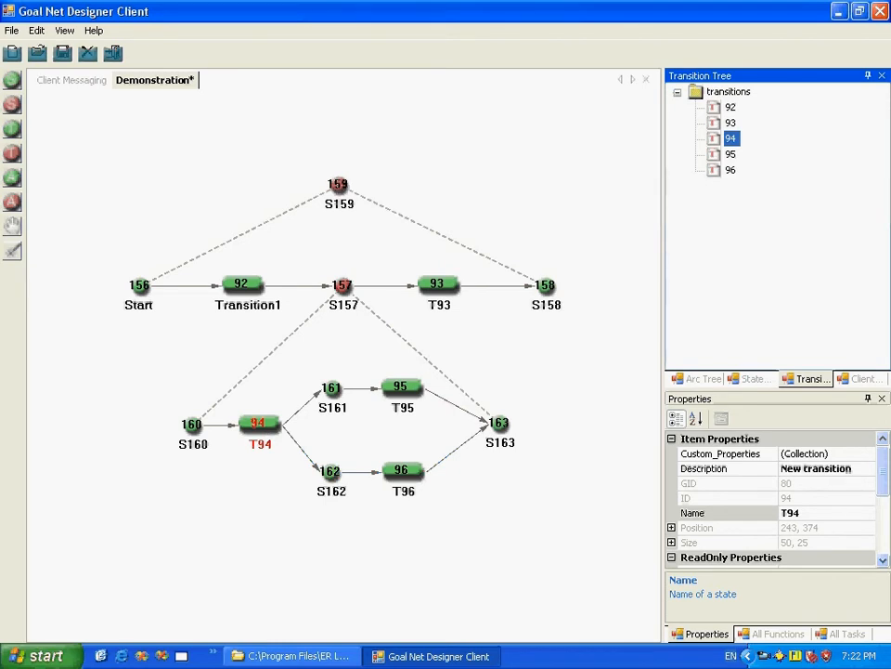
left_click(731, 154)
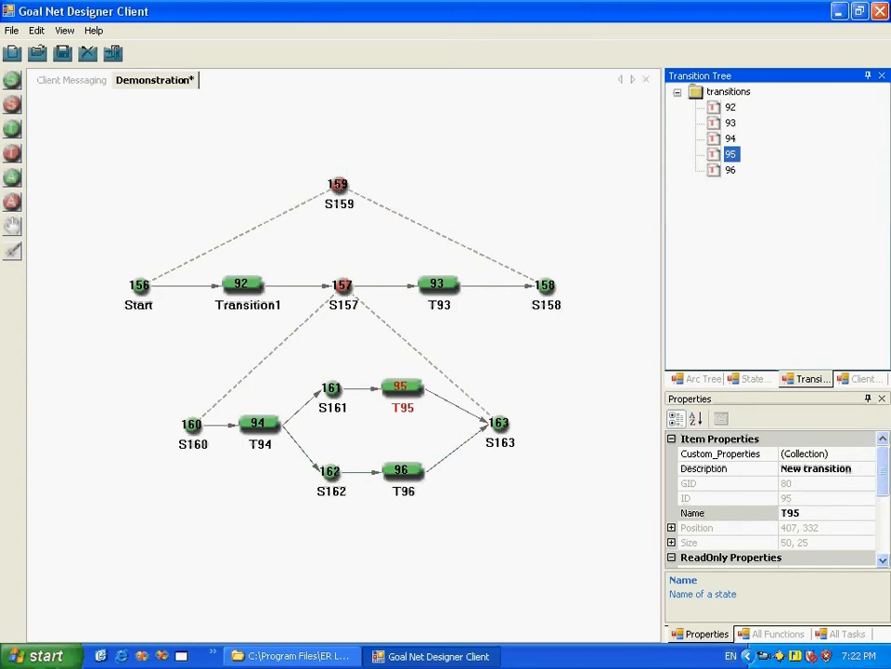
left_click(546, 286)
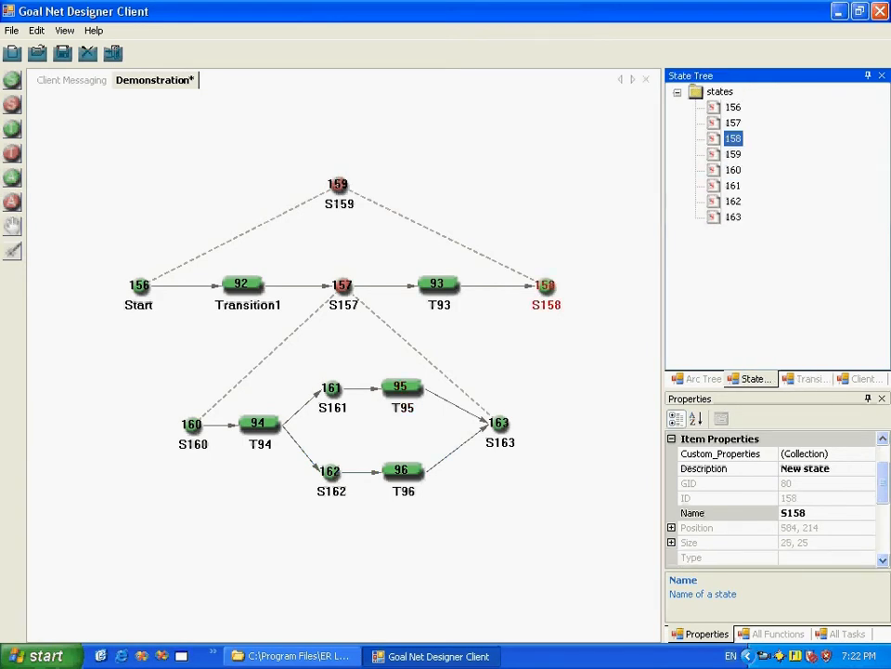
left_click(502, 286)
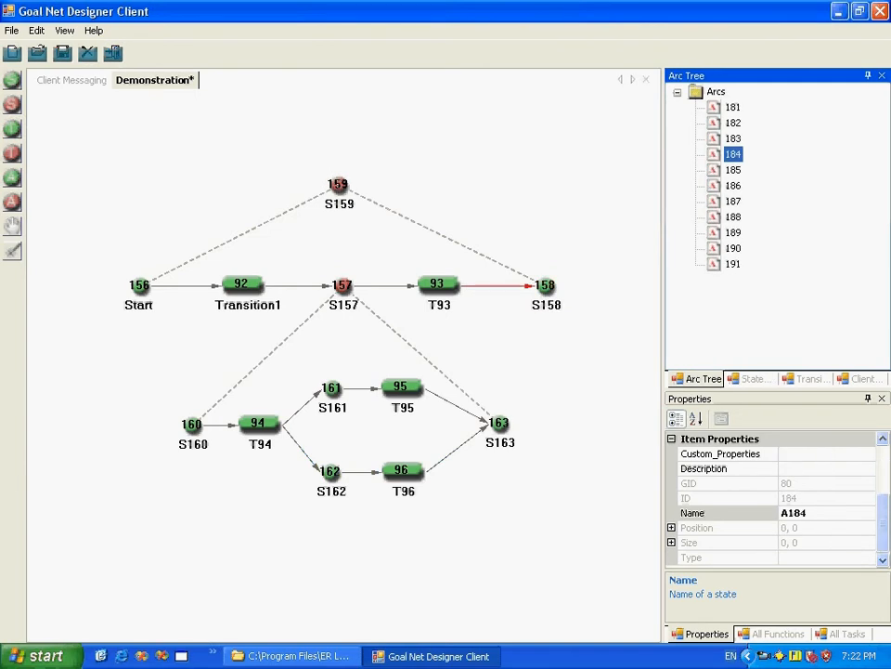
Step: Clear the selection and save the Demonstration goal net, accepting the warning about transitions without tasks
left_click(548, 362)
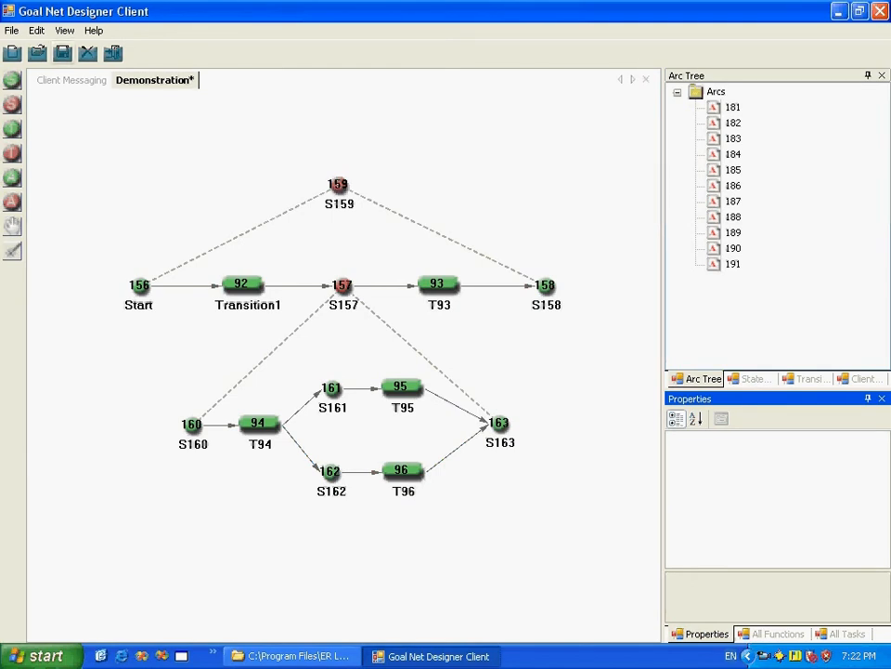
left_click(62, 53)
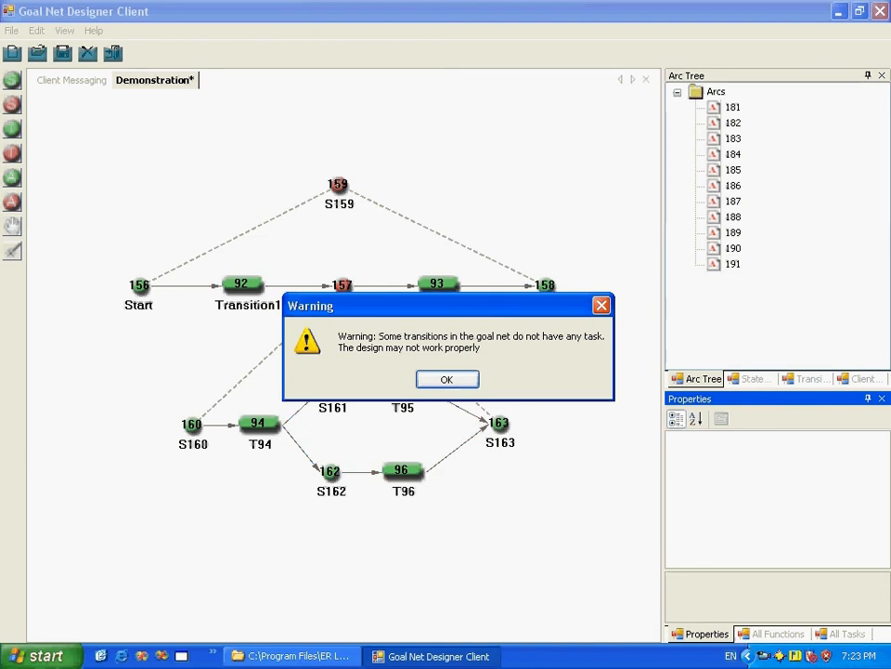
key("Return")
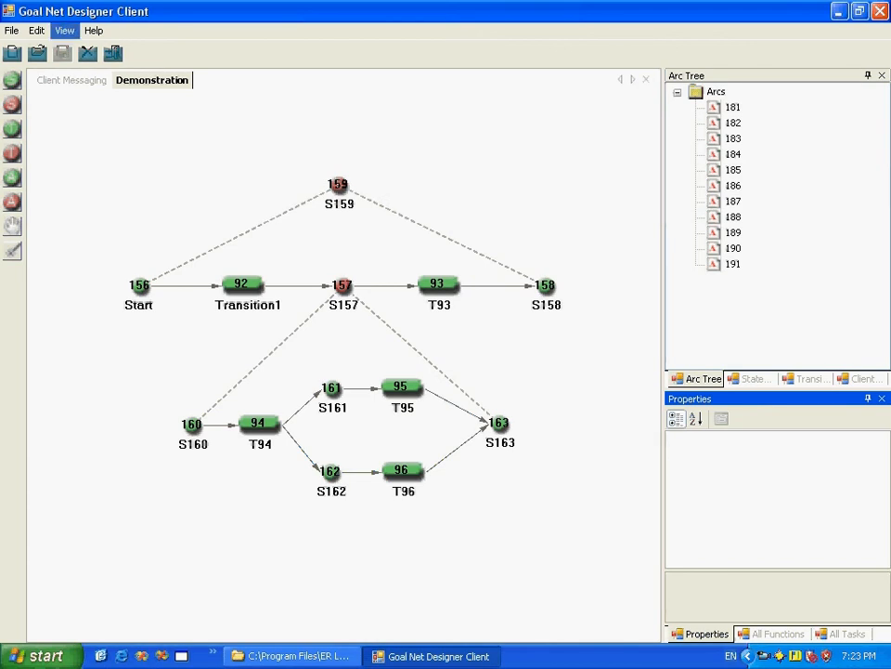
Step: Hide the IDs and the names of all states and transitions in the diagram
left_click(64, 30)
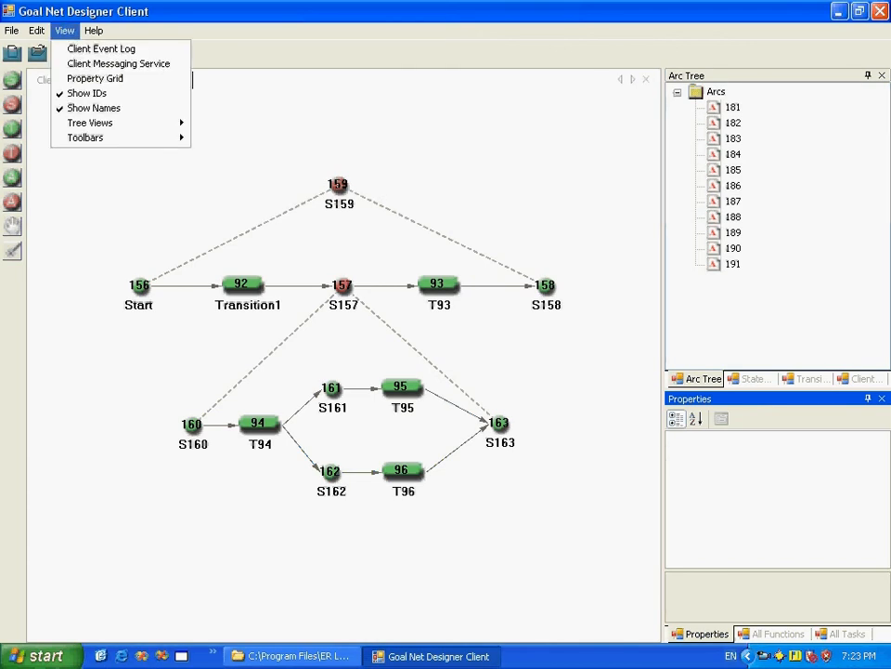
left_click(87, 92)
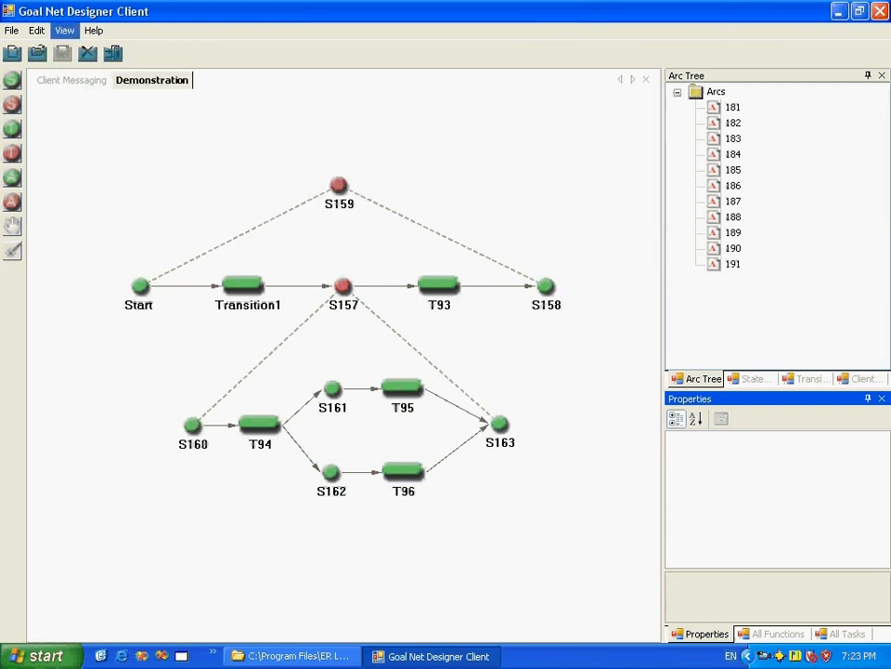
left_click(64, 30)
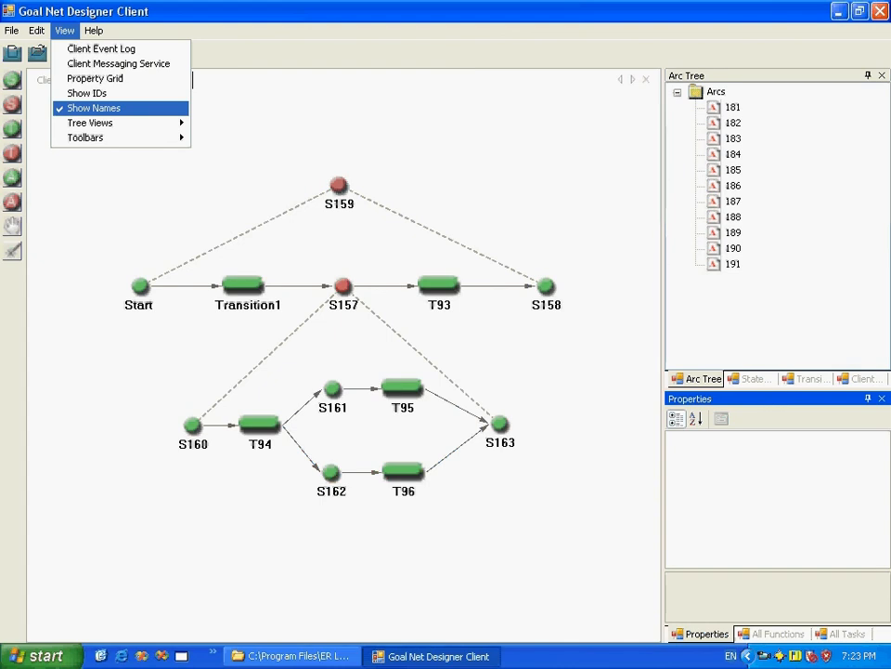
left_click(93, 108)
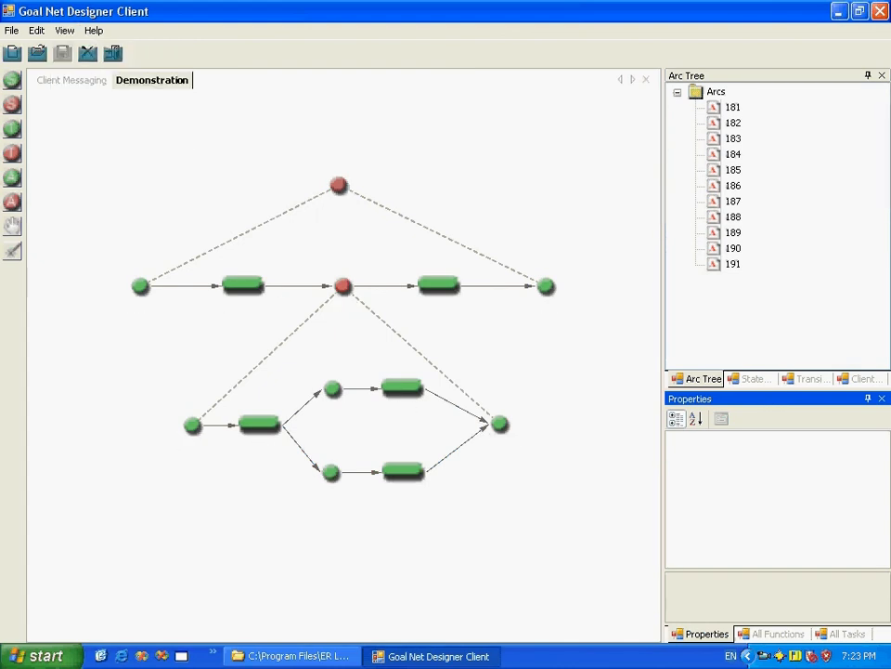
Step: Show the IDs and names of the states and transitions in the diagram again
left_click(64, 30)
left_click(93, 92)
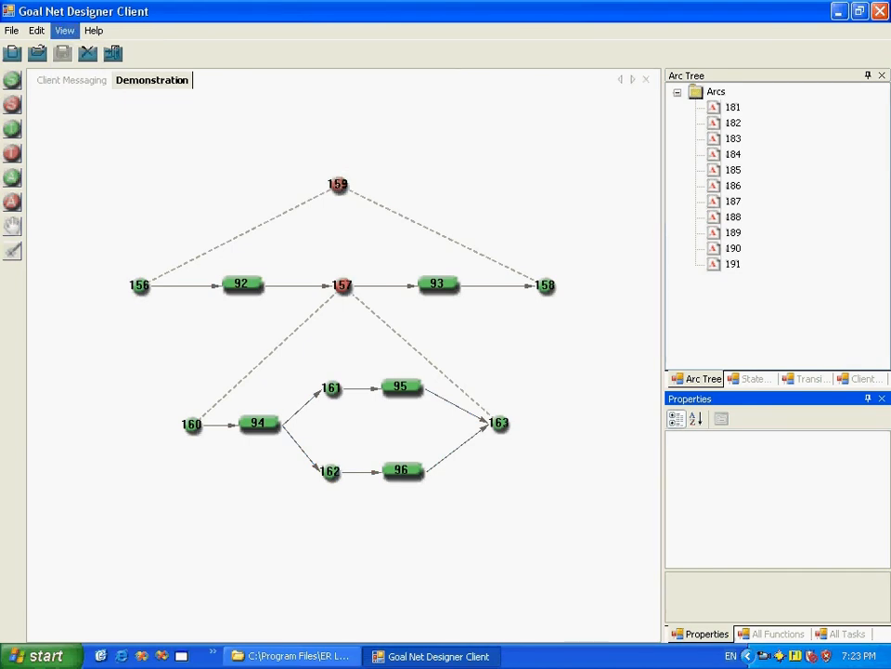
left_click(64, 30)
left_click(92, 106)
Step: Look through the options for displaying the individual tree views
left_click(64, 29)
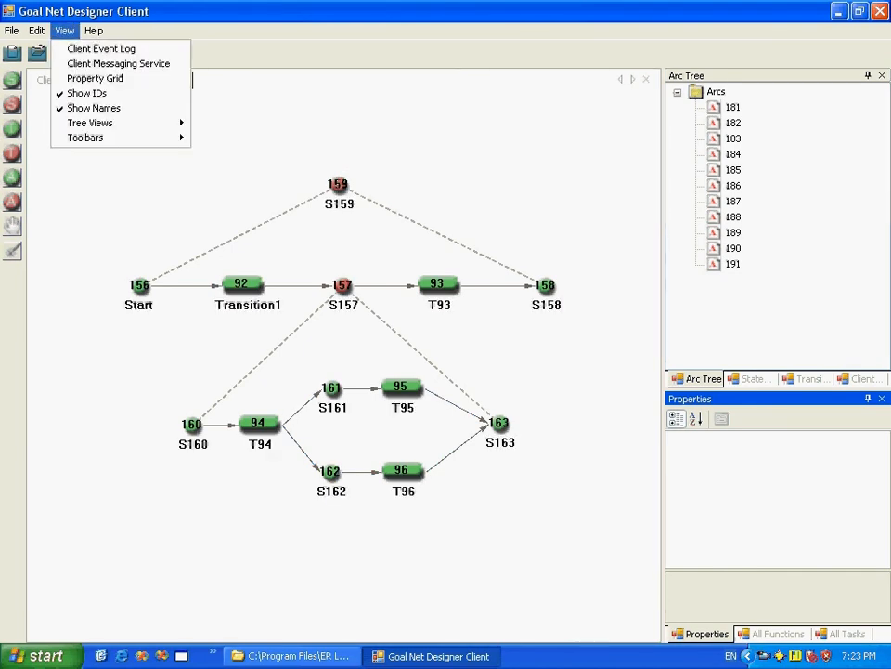
mouse_move(90, 123)
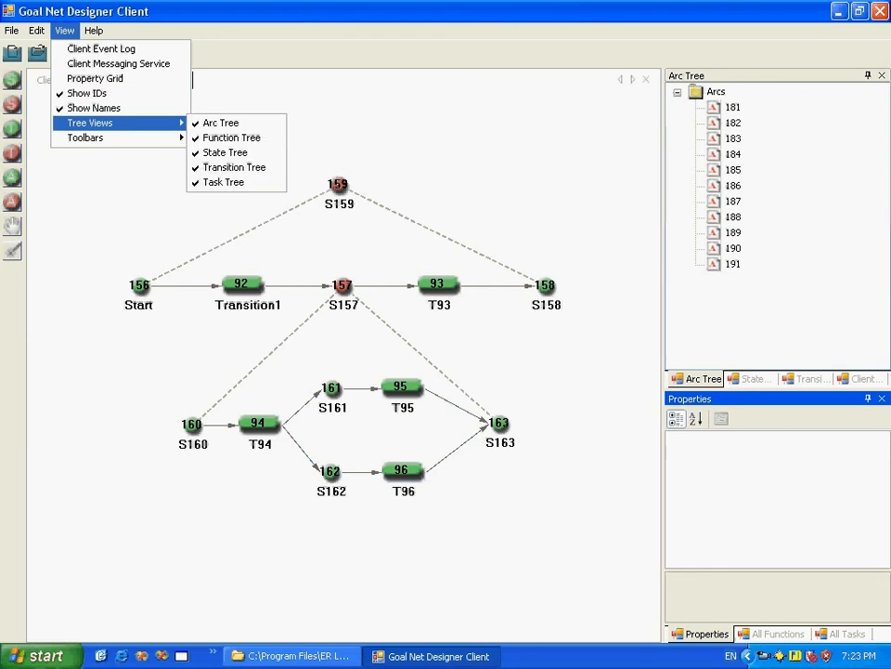